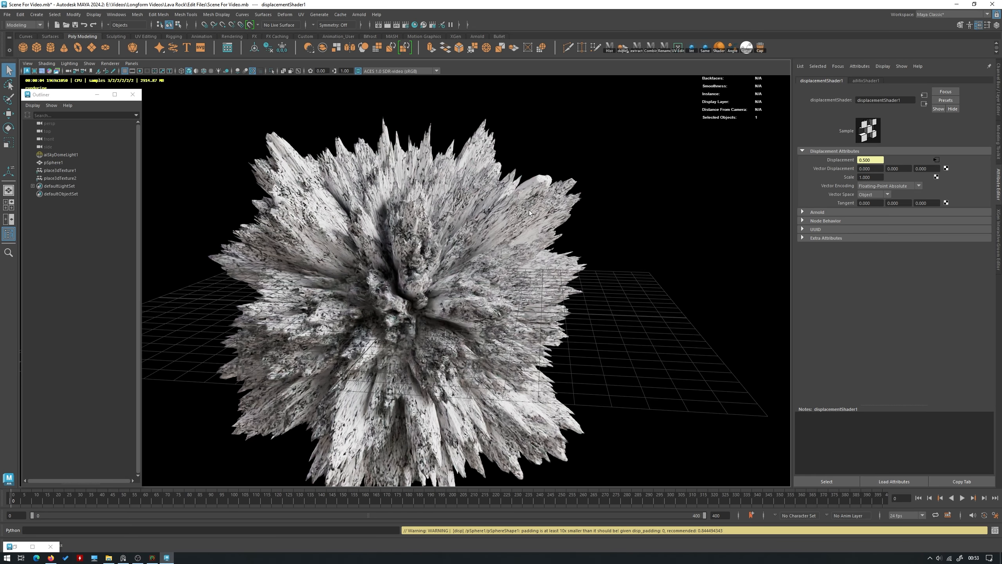
# Set the displacement shader's Scale to 0.1 and inspect the rendered sphere's surface up close
pyautogui.keyDown('alt'); pyautogui.moveTo(529, 210); pyautogui.dragTo(625, 196); pyautogui.keyUp('alt')
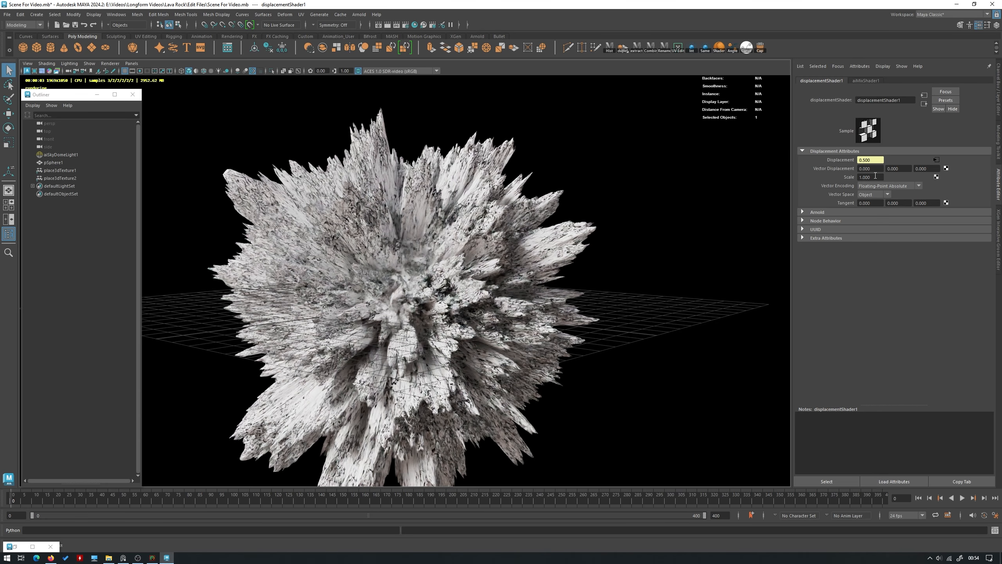
pyautogui.click(876, 177)
pyautogui.write('0.1')
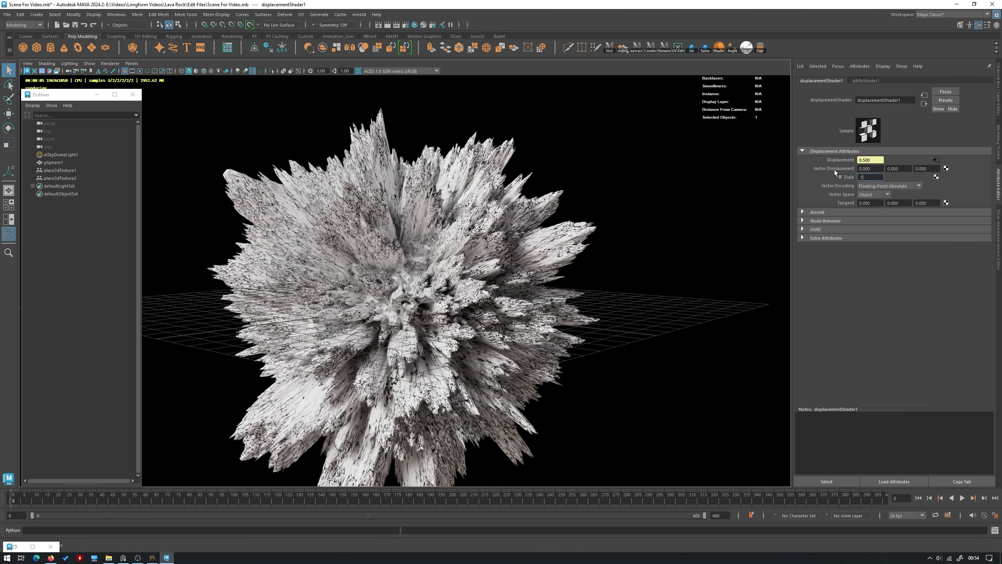
pyautogui.press('Return')
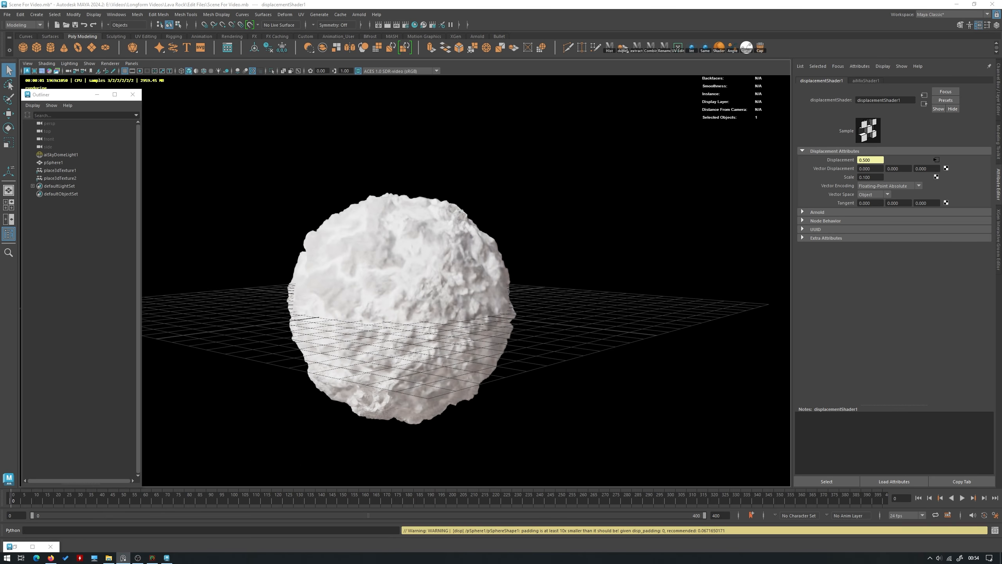
pyautogui.keyDown('alt'); pyautogui.moveTo(470, 245); pyautogui.dragTo(474, 236); pyautogui.keyUp('alt')
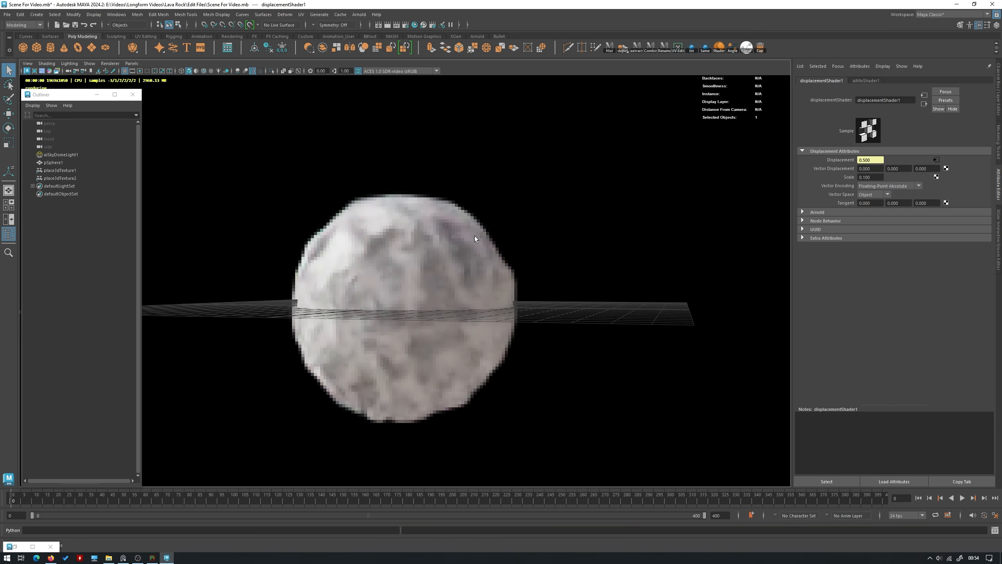
pyautogui.keyDown('alt'); pyautogui.moveTo(474, 235); pyautogui.dragTo(527, 250, button='right'); pyautogui.keyUp('alt')
pyautogui.keyDown('alt'); pyautogui.moveTo(527, 249); pyautogui.dragTo(541, 265); pyautogui.keyUp('alt')
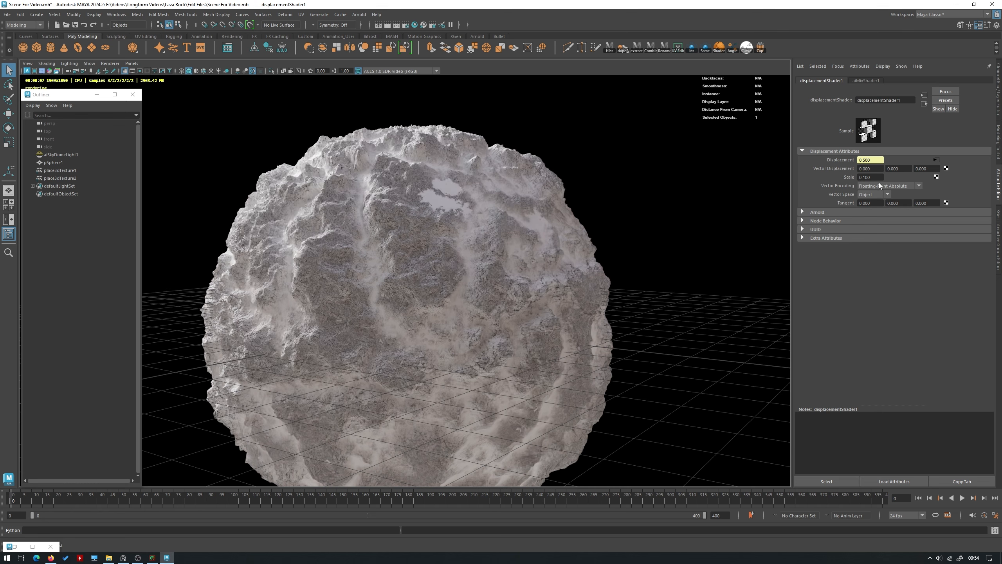
# Lower the displacement shader's Scale to 0.05
pyautogui.doubleClick(866, 177)
pyautogui.write('.05')
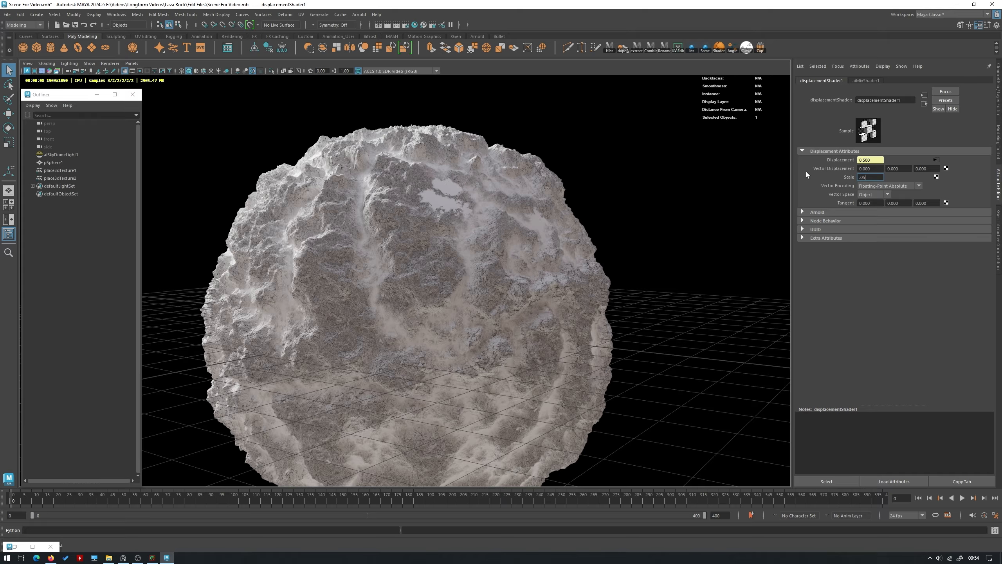
pyautogui.press('Return')
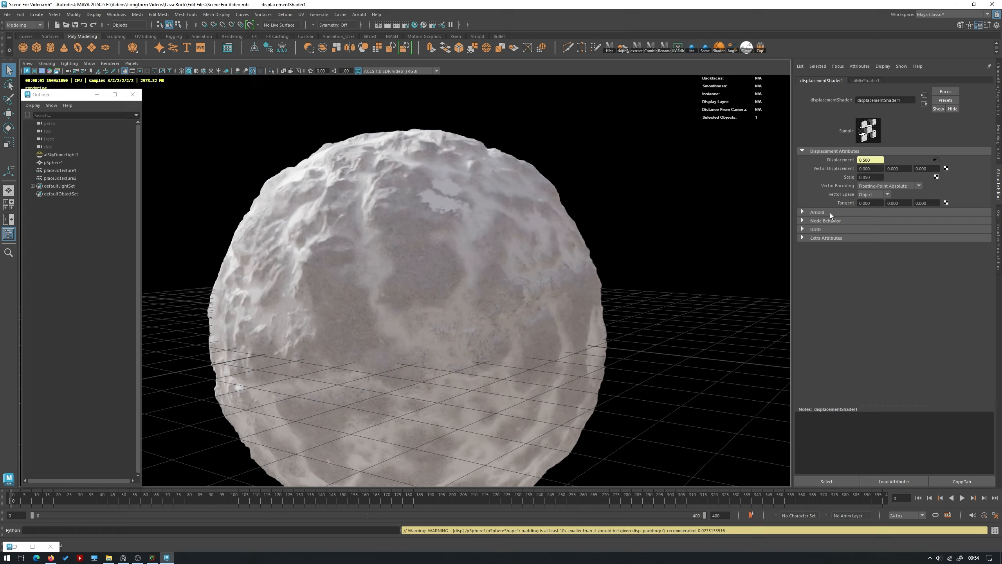
# Set the displacement shader's Scale to 0.04
pyautogui.doubleClick(876, 177)
pyautogui.write('.04')
pyautogui.press('Return')
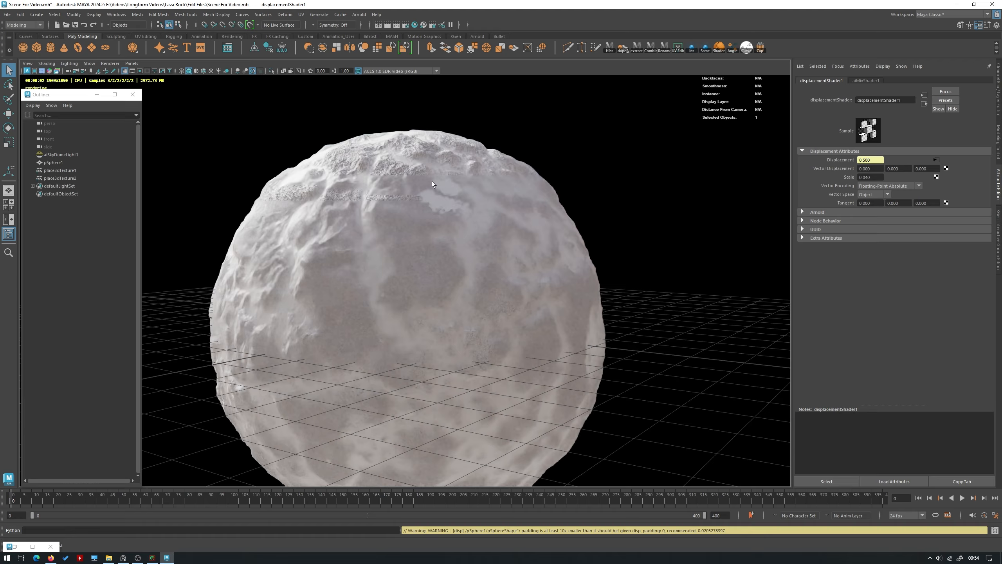
# Turn off Auto Bump in the displacement shader's Arnold settings and set Bounds Padding to 0.02
pyautogui.click(831, 211)
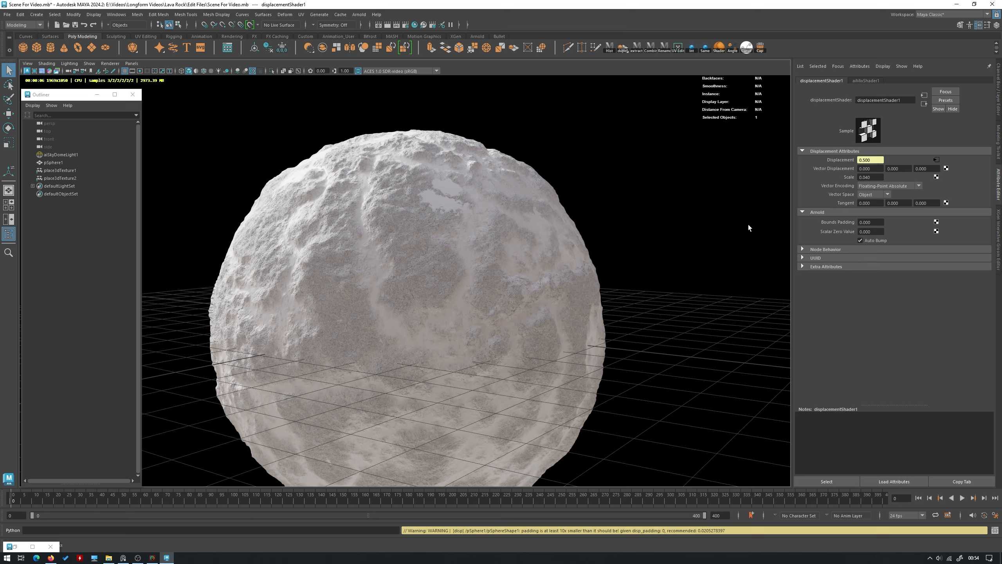
pyautogui.click(868, 241)
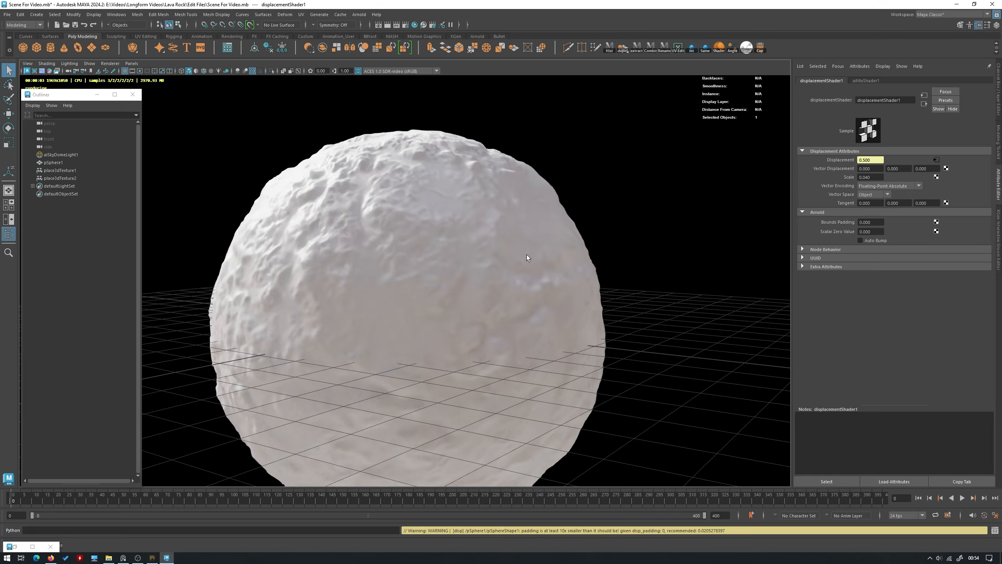
pyautogui.click(876, 222)
pyautogui.write('20')
pyautogui.press('Return')
pyautogui.keyDown('alt'); pyautogui.moveTo(509, 314); pyautogui.dragTo(437, 291); pyautogui.keyUp('alt')
pyautogui.scroll(-2, 437, 291)
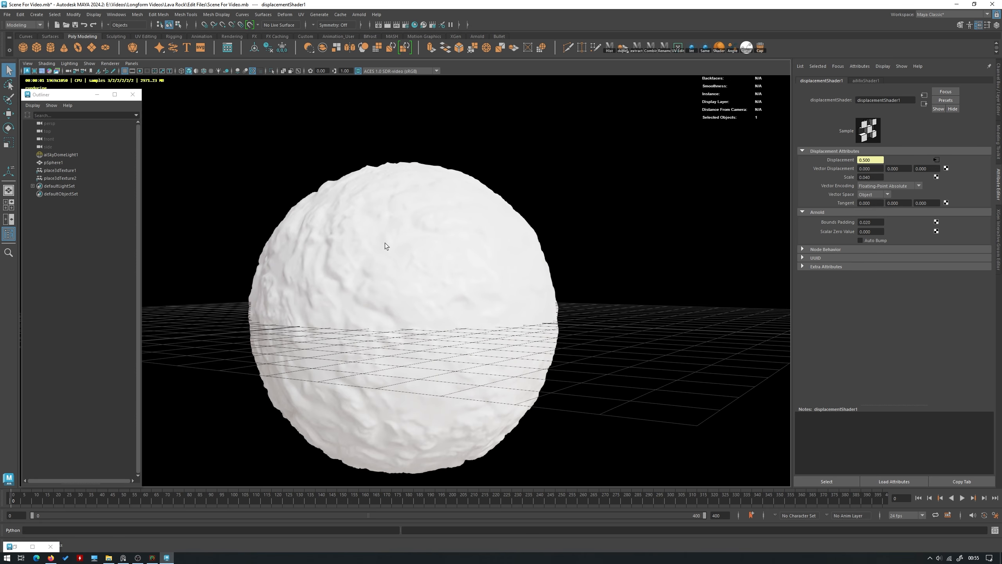
pyautogui.moveTo(408, 277)
pyautogui.keyDown('alt'); pyautogui.mouseDown()
pyautogui.moveTo(365, 287)
pyautogui.moveTo(405, 291)
pyautogui.moveTo(383, 313)
pyautogui.moveTo(405, 281)
pyautogui.mouseUp(); pyautogui.keyUp('alt')
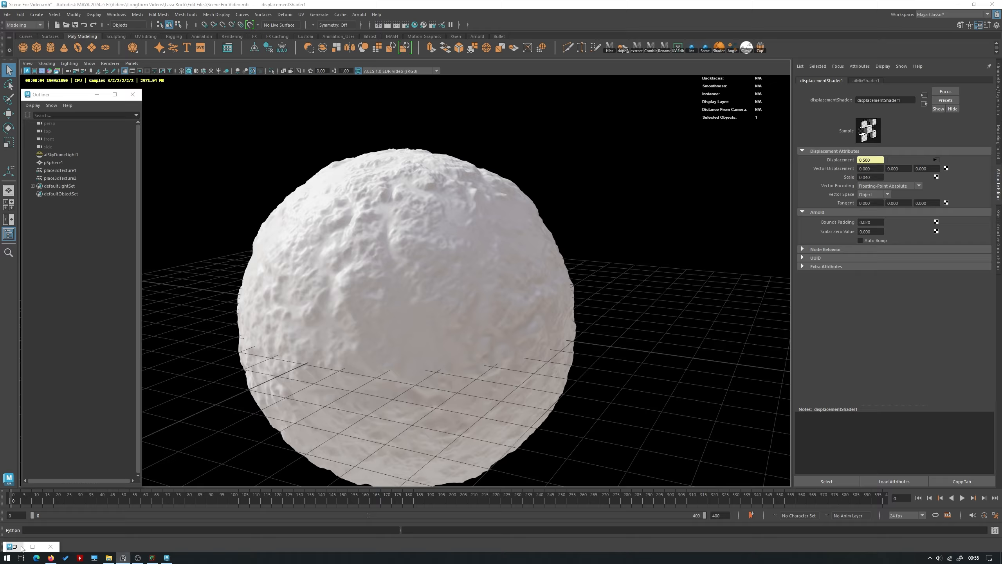
# Switch the viewport renderer to Viewport 2.0, then select Lava_Material in the Hypershade and expand its Emission attributes
pyautogui.click(110, 63)
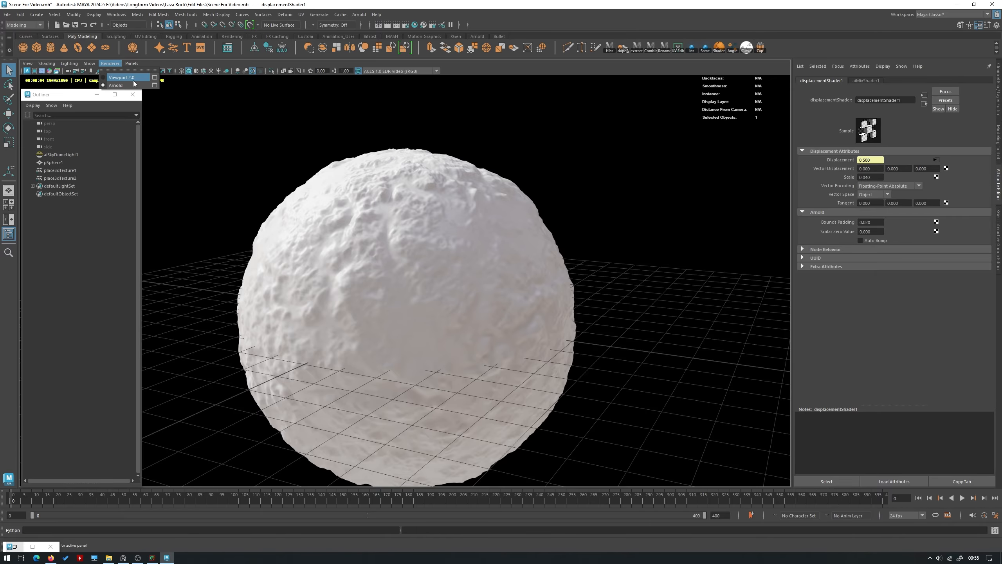
pyautogui.click(126, 78)
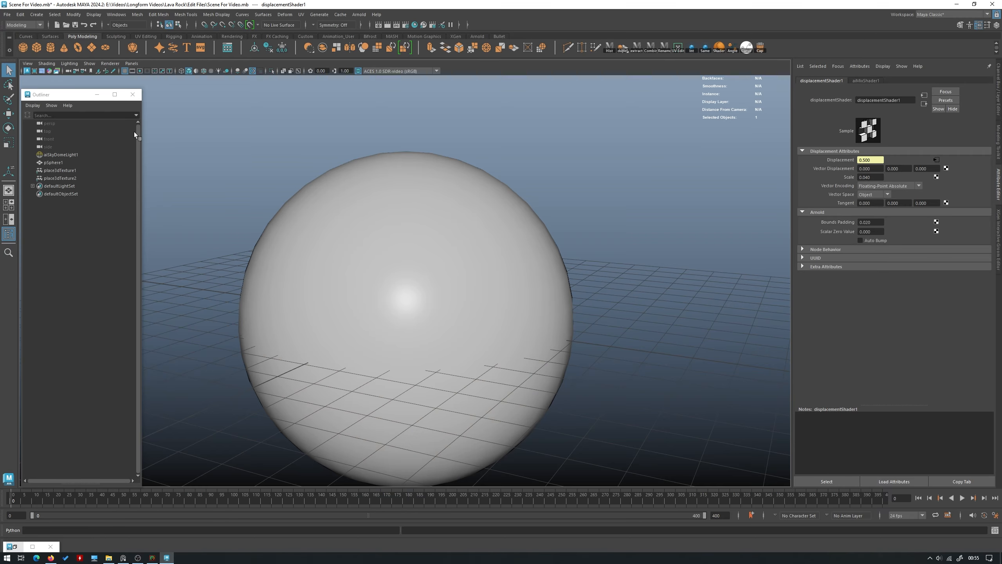
pyautogui.click(32, 547)
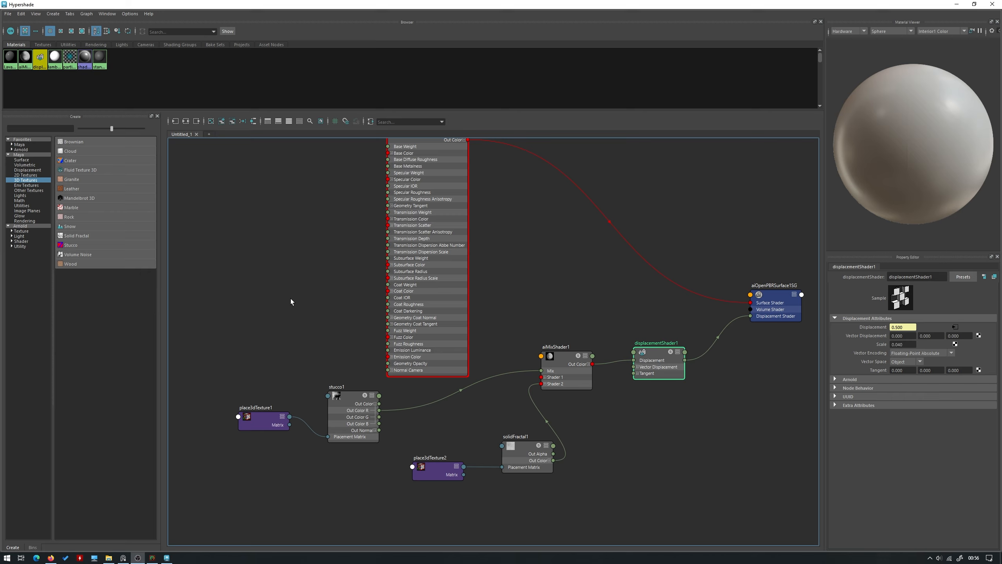
pyautogui.click(334, 398)
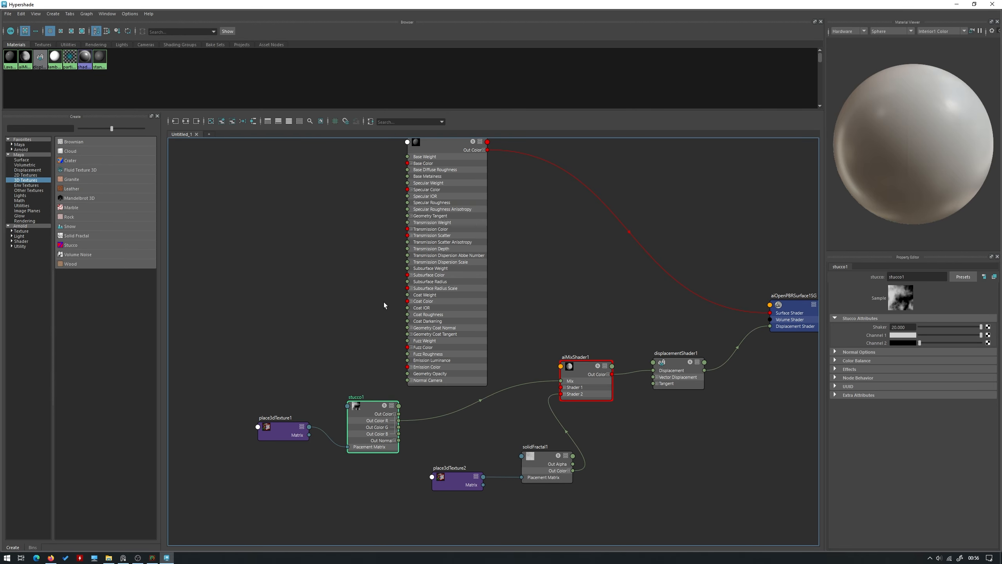
pyautogui.click(418, 315)
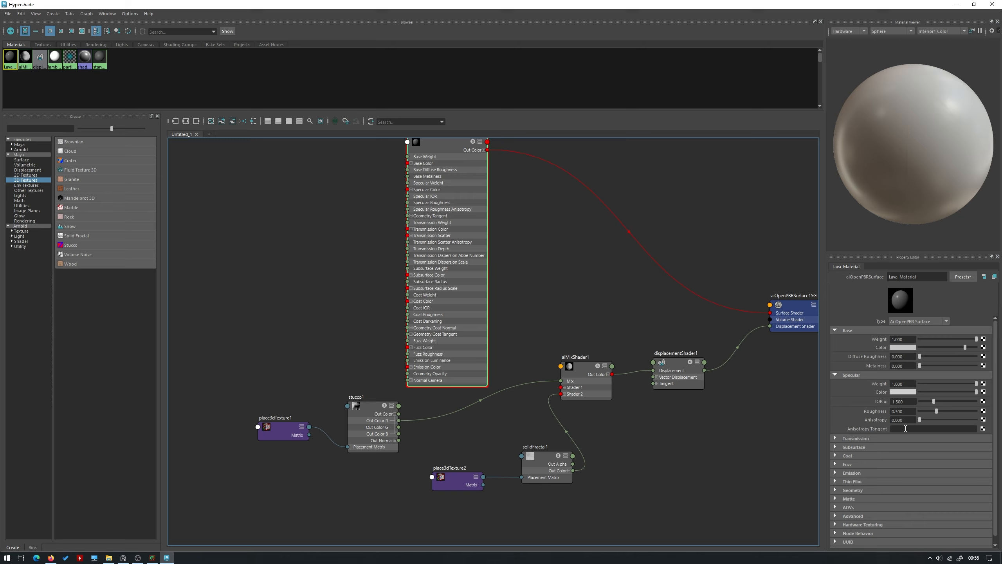
pyautogui.scroll(-1, 905, 441)
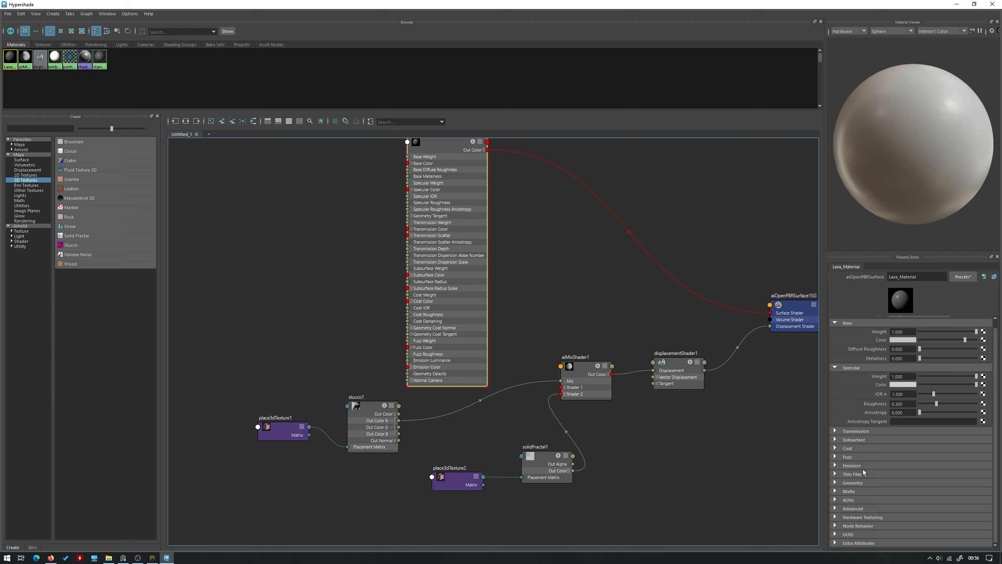
pyautogui.click(853, 465)
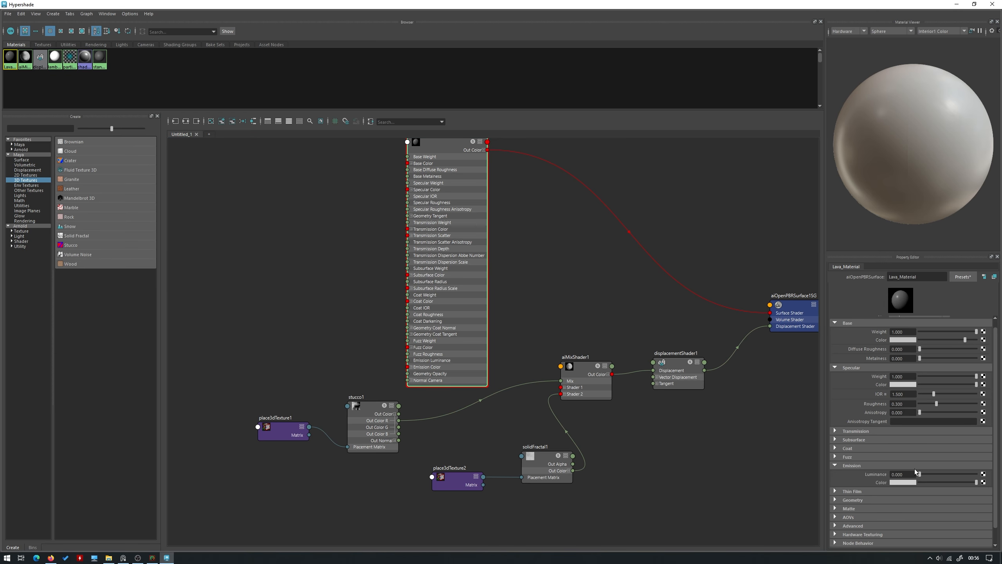
# Render the main viewport with Arnold again and set Lava_Material's emission color to red and its luminance to 1000
pyautogui.click(957, 4)
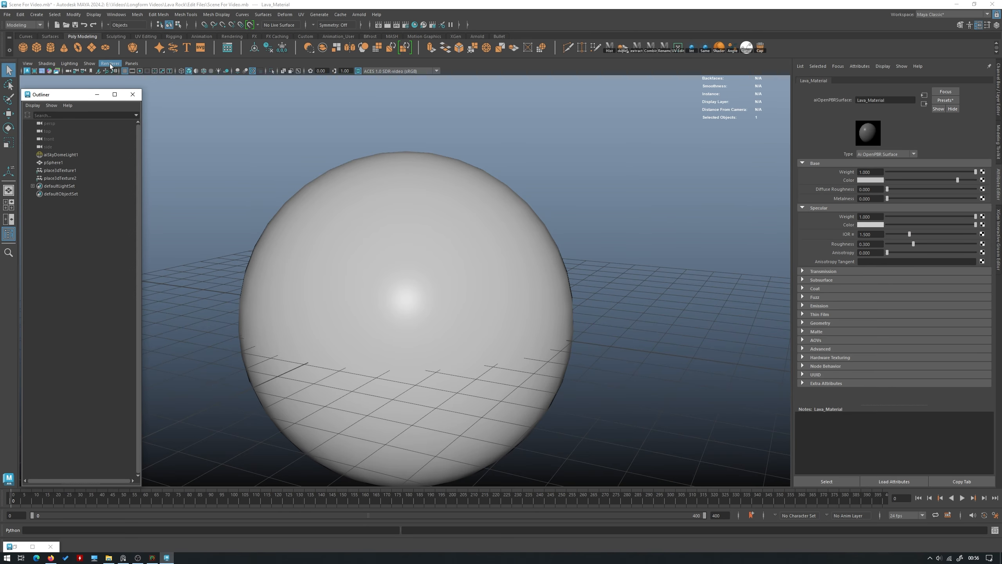
pyautogui.click(110, 64)
pyautogui.click(118, 85)
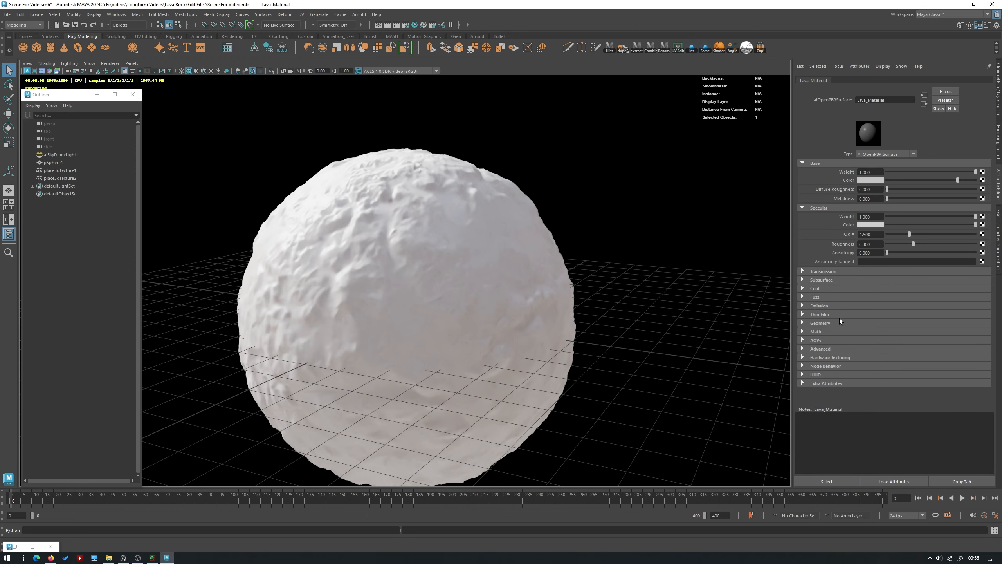
pyautogui.click(823, 305)
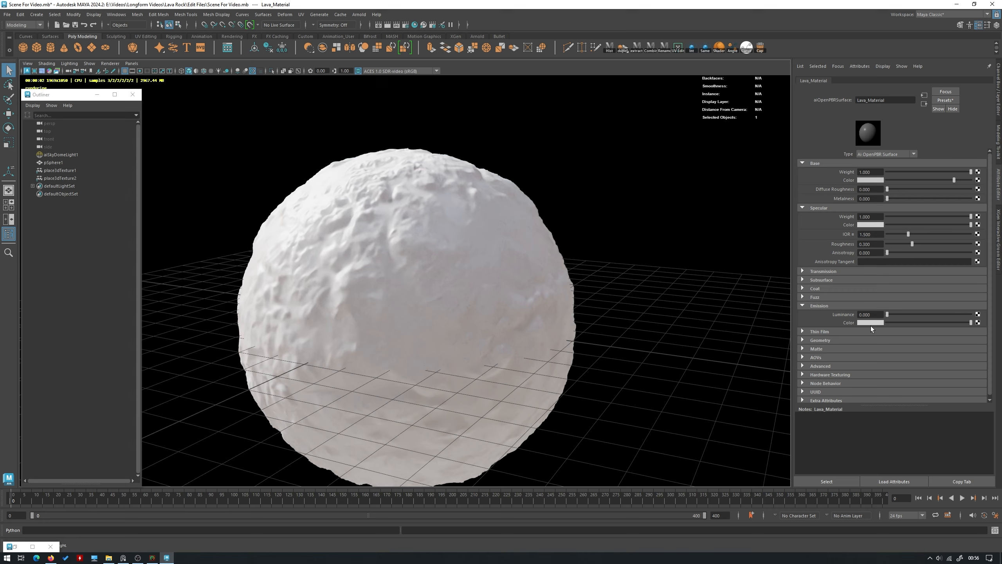
pyautogui.click(873, 323)
pyautogui.click(843, 302)
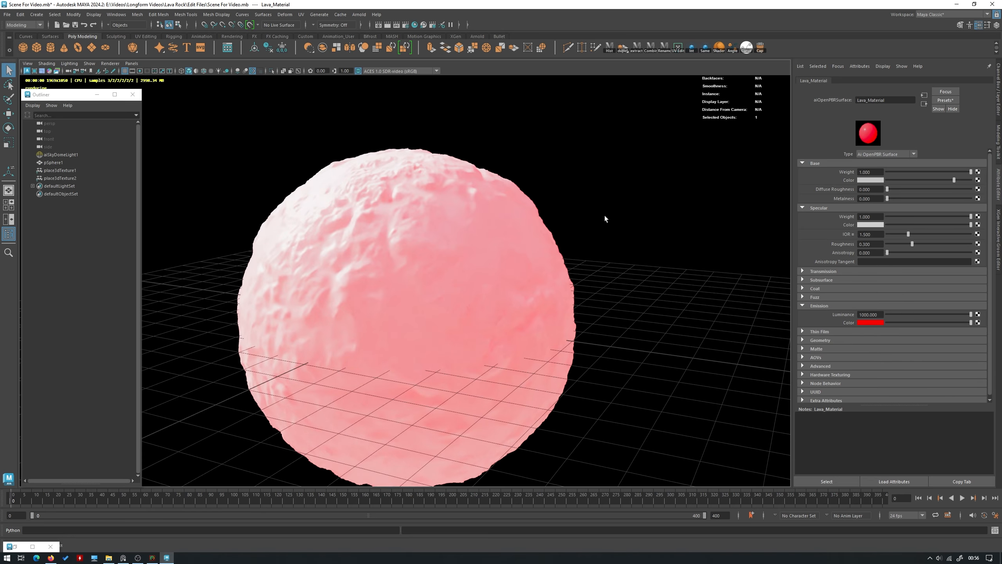
# Inspect the glowing sphere from another angle and undo the emission luminance change
pyautogui.keyDown('alt'); pyautogui.moveTo(604, 218); pyautogui.dragTo(527, 249); pyautogui.keyUp('alt')
pyautogui.scroll(-3, 545, 207)
pyautogui.scroll(3, 512, 244)
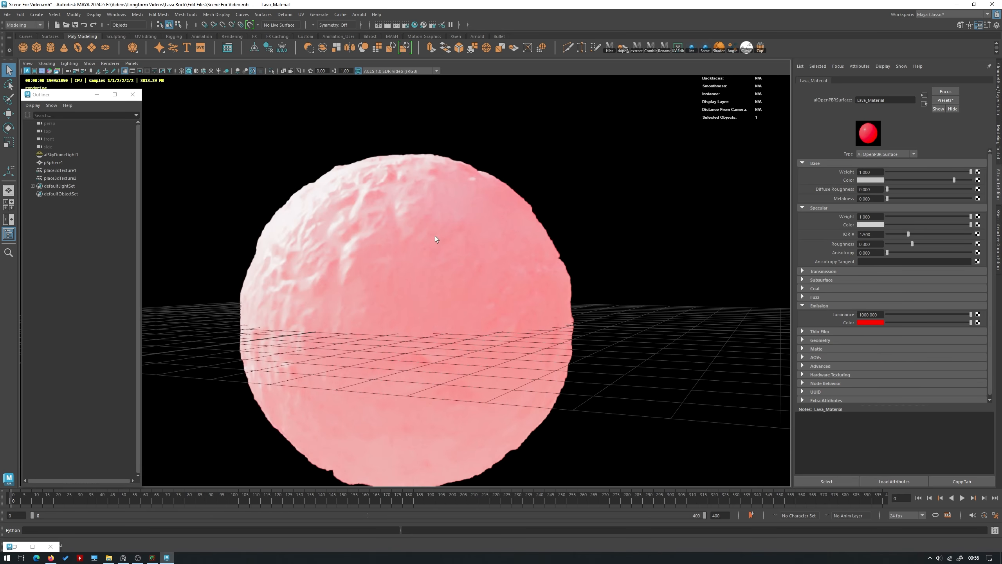
pyautogui.hotkey('ctrl', 'z')
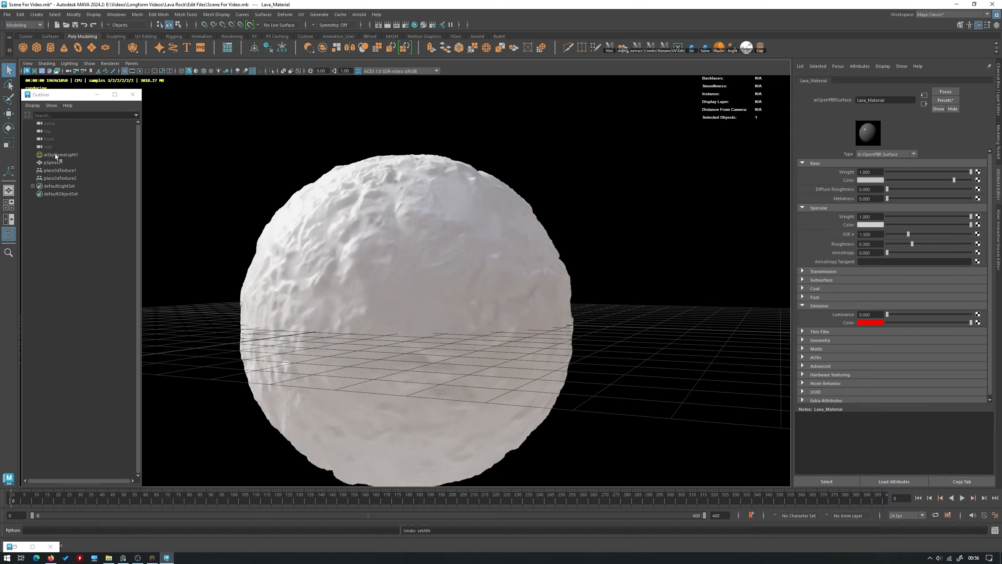
# Set the exposure of aiSkyDomeLight1 to 0.5 and clear the selection
pyautogui.click(57, 155)
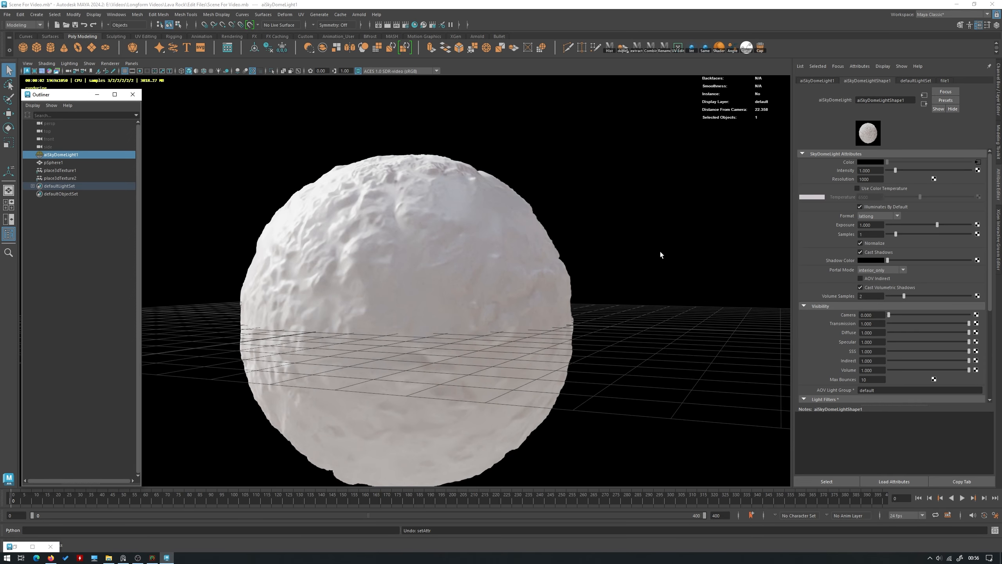
pyautogui.moveTo(879, 226); pyautogui.dragTo(821, 213)
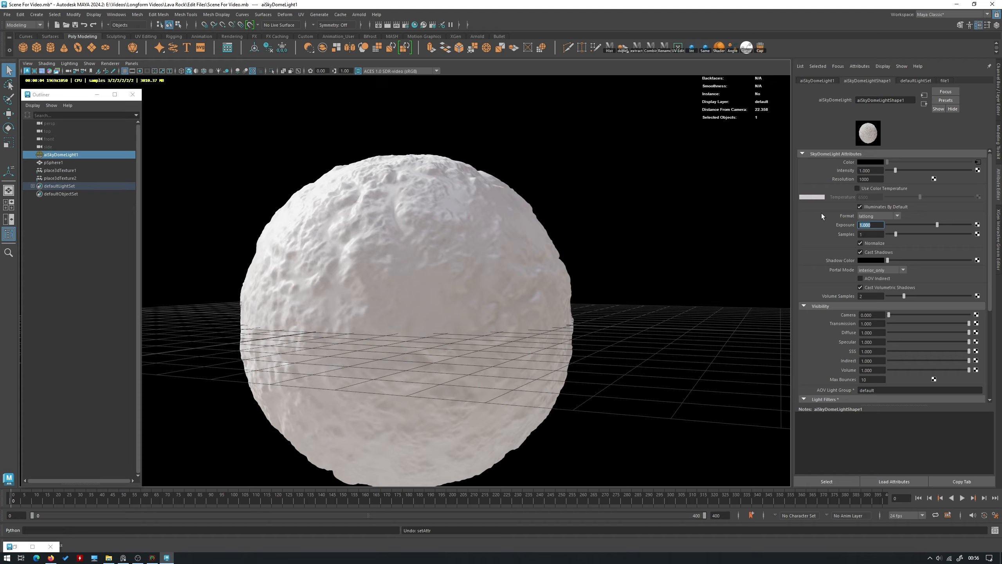
pyautogui.write('0.5')
pyautogui.press('Return')
pyautogui.click(617, 186)
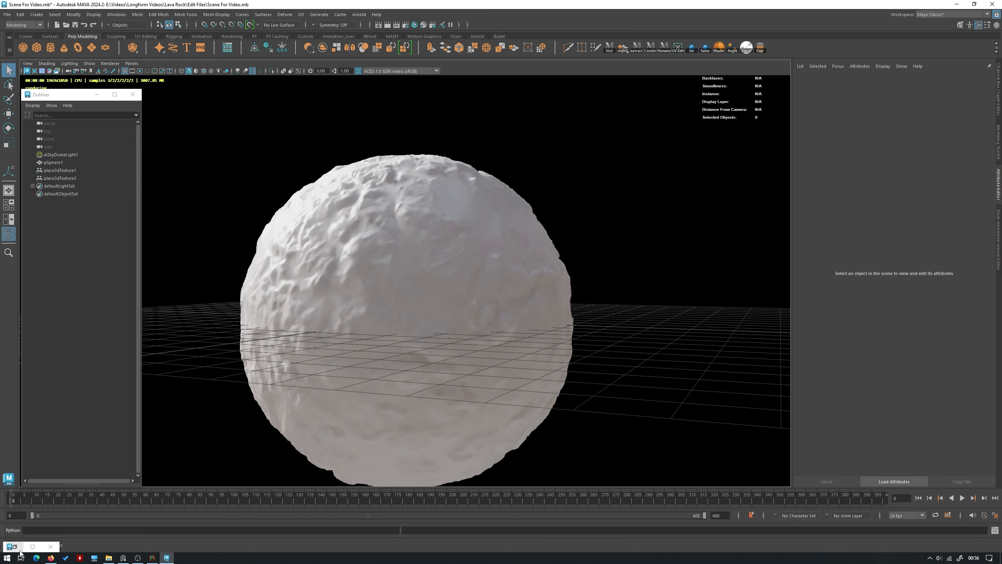
# Add an aiColorCorrect node in the Hypershade graph and place it beside the Lava_Material node
pyautogui.click(32, 546)
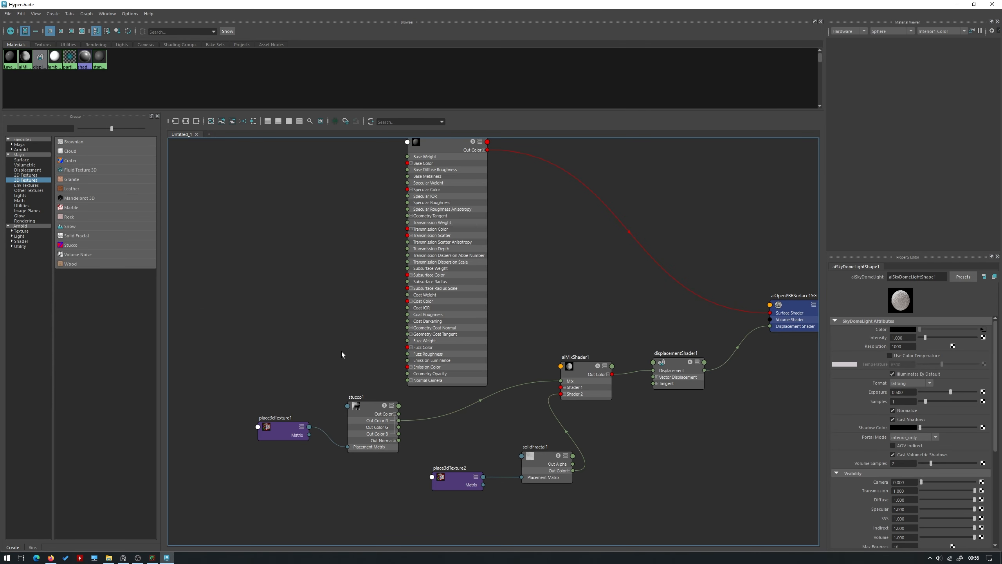
pyautogui.press('Tab')
pyautogui.write('aicol')
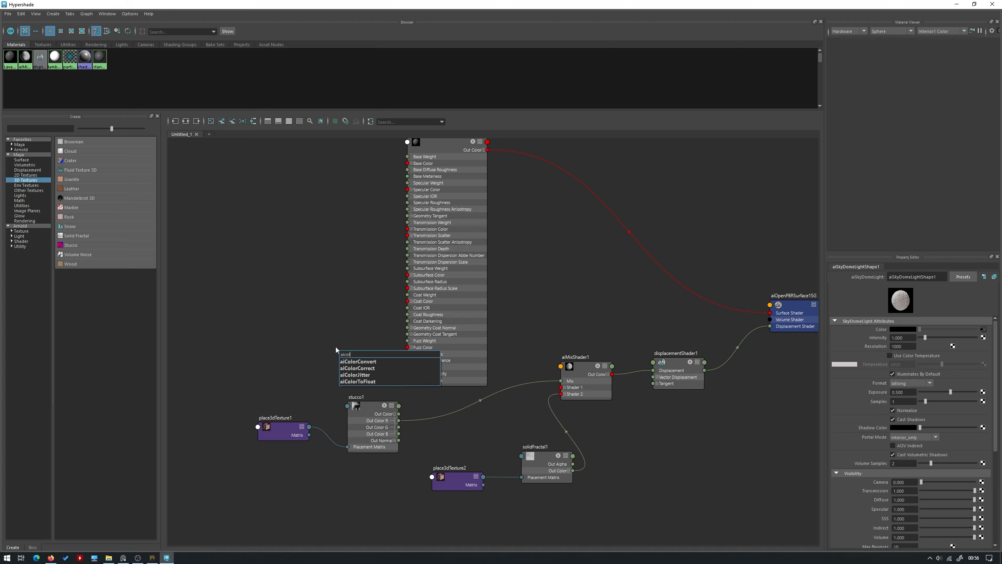
pyautogui.press('Down')
pyautogui.press('Down')
pyautogui.press('Return')
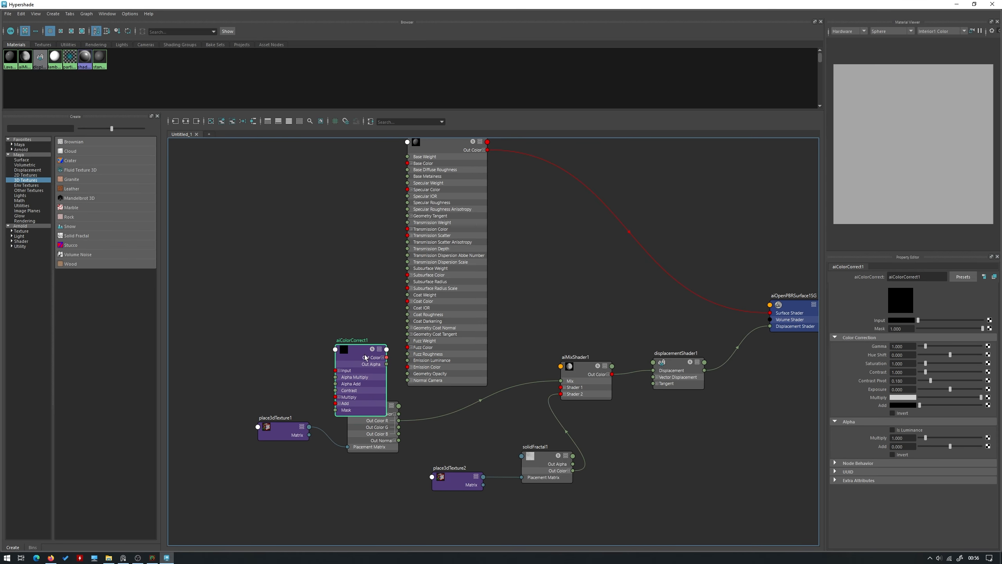
pyautogui.moveTo(366, 357); pyautogui.dragTo(347, 277)
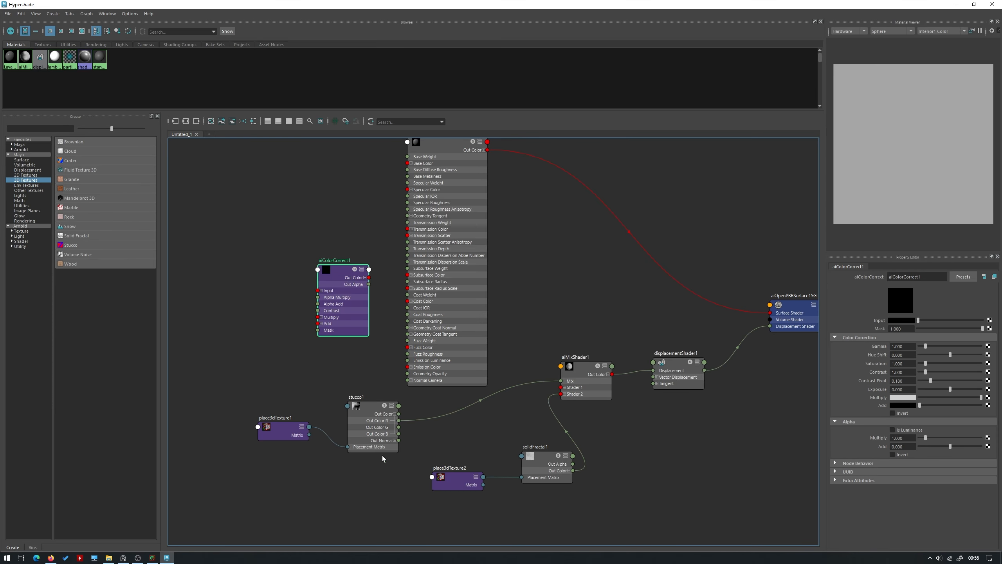
# Move the stucco1 and place3dTexture1 nodes farther left to make room in the graph
pyautogui.moveTo(381, 485); pyautogui.dragTo(292, 425)
pyautogui.moveTo(377, 431); pyautogui.dragTo(319, 418)
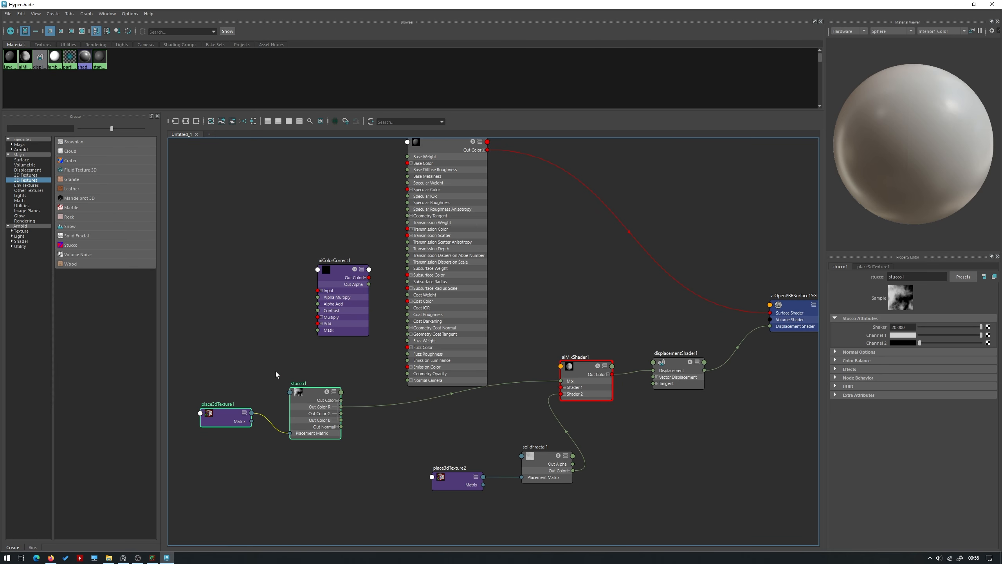
pyautogui.click(334, 358)
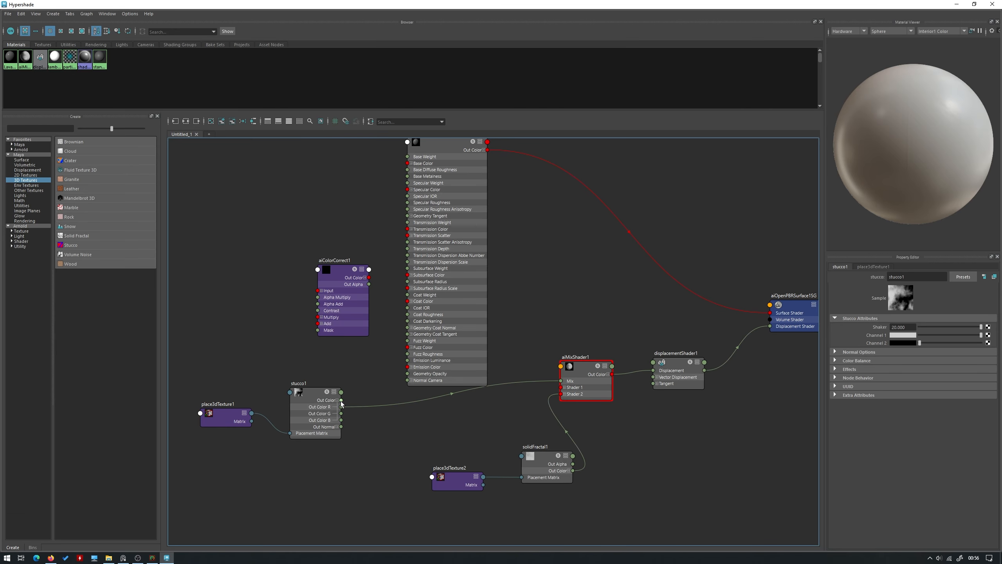
# Connect stucco1's Out Color to aiColorCorrect1's Input and its Out Color R to Lava_Material's Emission Luminance, then select aiColorCorrect1
pyautogui.moveTo(341, 400); pyautogui.dragTo(323, 291)
pyautogui.moveTo(342, 400); pyautogui.dragTo(408, 360)
pyautogui.click(366, 280)
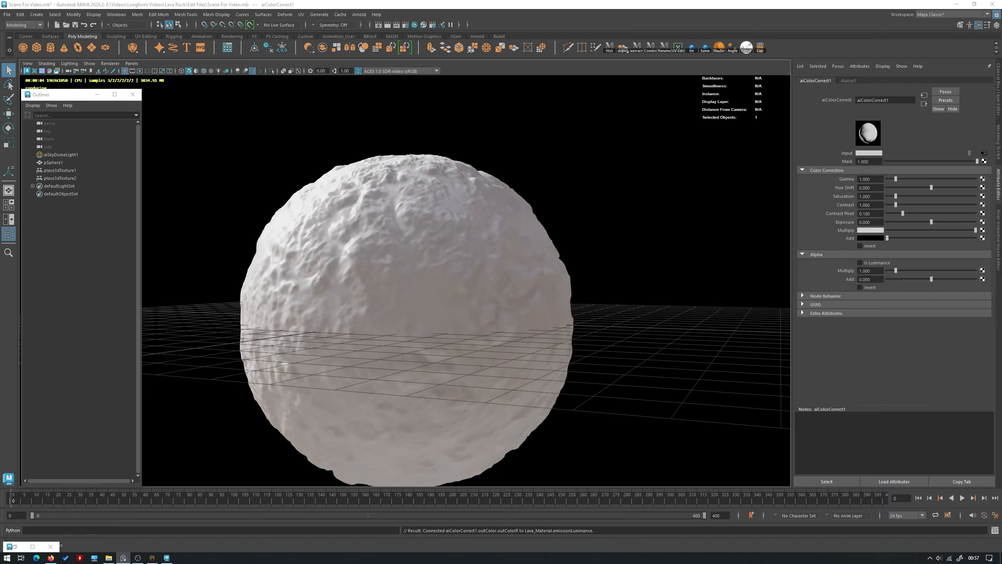
# Set aiColorCorrect1's Exposure to 12 and inspect the emission pattern around the sphere
pyautogui.click(880, 223)
pyautogui.write('12')
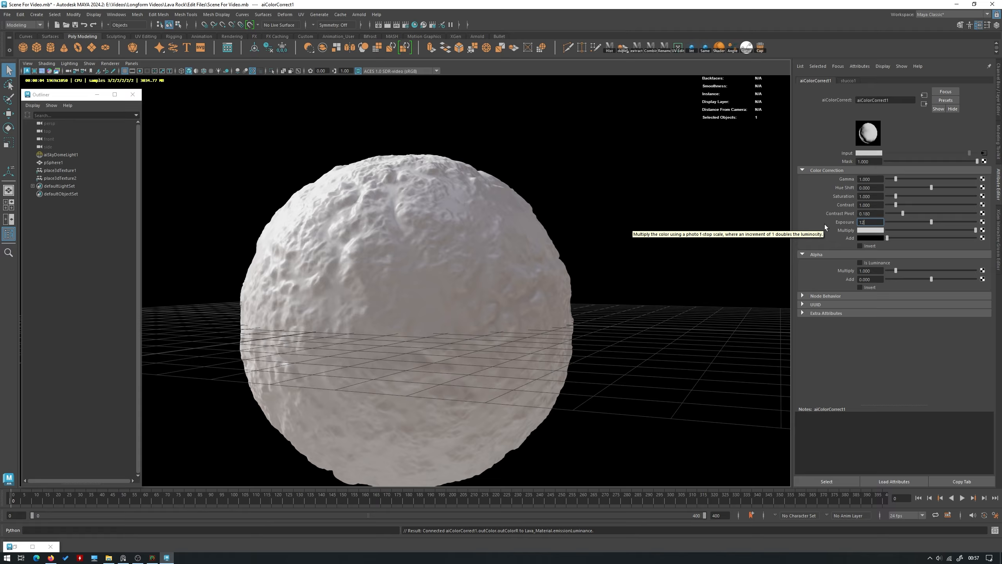
pyautogui.press('Return')
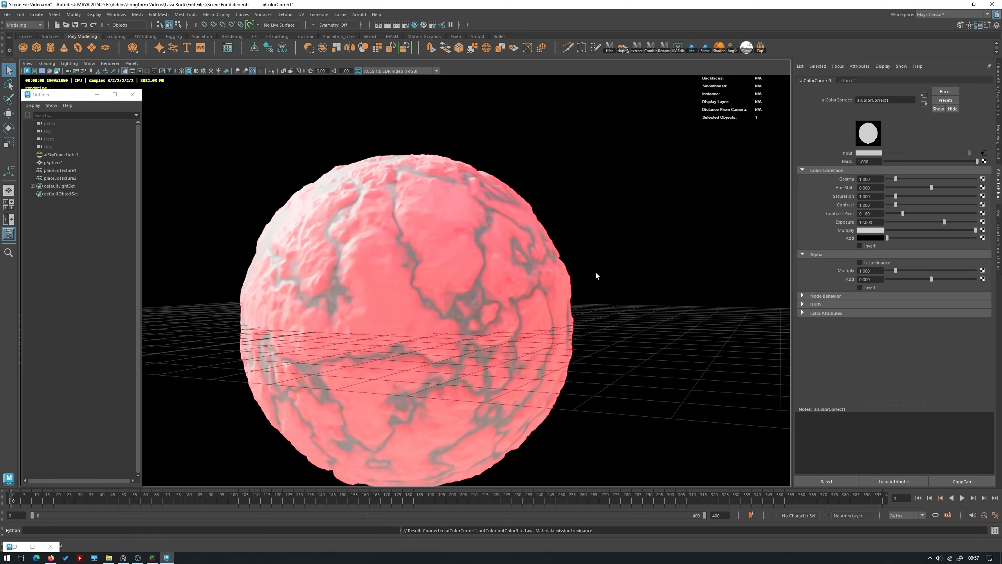
pyautogui.keyDown('alt'); pyautogui.moveTo(489, 271); pyautogui.dragTo(507, 225); pyautogui.keyUp('alt')
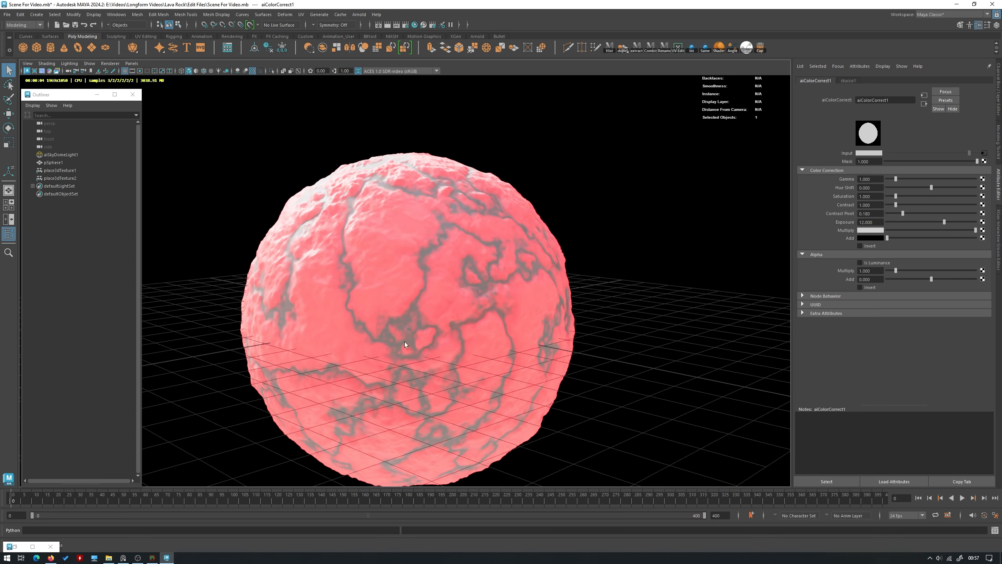
pyautogui.keyDown('alt'); pyautogui.moveTo(404, 342); pyautogui.dragTo(529, 265); pyautogui.keyUp('alt')
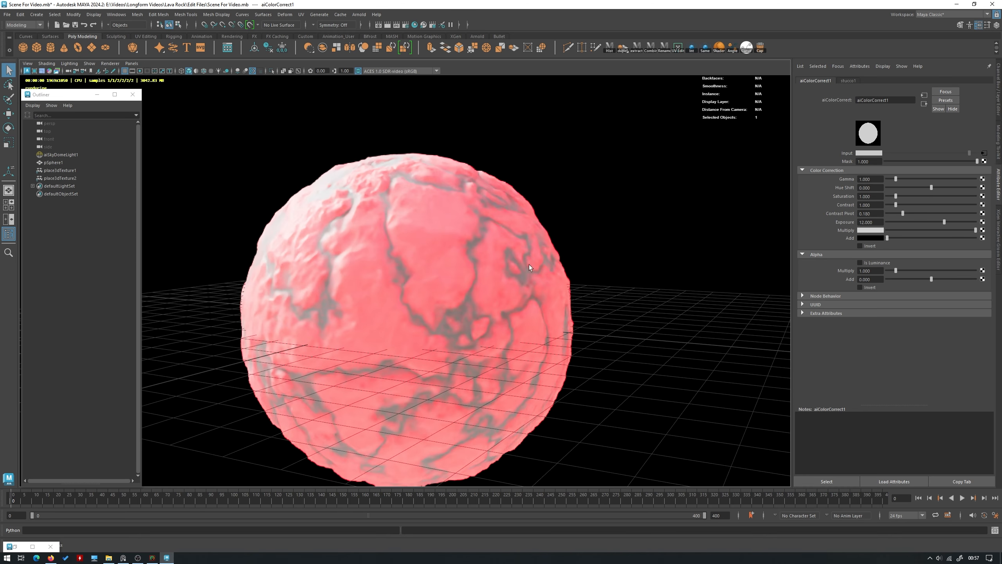
# Enable Invert in aiColorCorrect1's Color Correction settings and check the sphere from another angle
pyautogui.click(860, 246)
pyautogui.keyDown('alt'); pyautogui.moveTo(609, 316); pyautogui.dragTo(406, 262); pyautogui.keyUp('alt')
pyautogui.keyDown('alt'); pyautogui.moveTo(409, 328); pyautogui.dragTo(379, 331); pyautogui.keyUp('alt')
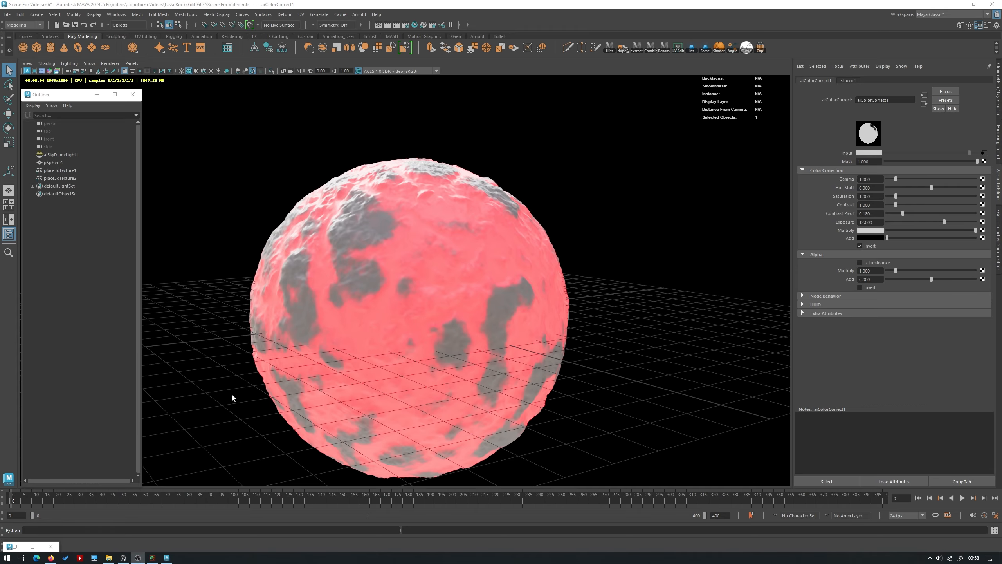
# Shift Lava_Material's Emission Color from pure red to a slightly orange red and inspect the sphere's glow
pyautogui.click(19, 545)
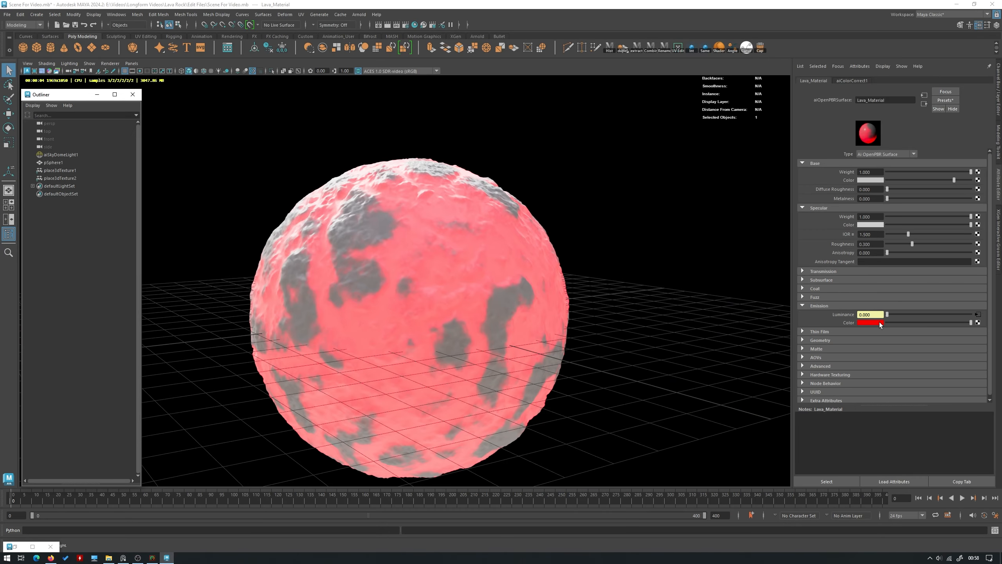
pyautogui.click(879, 323)
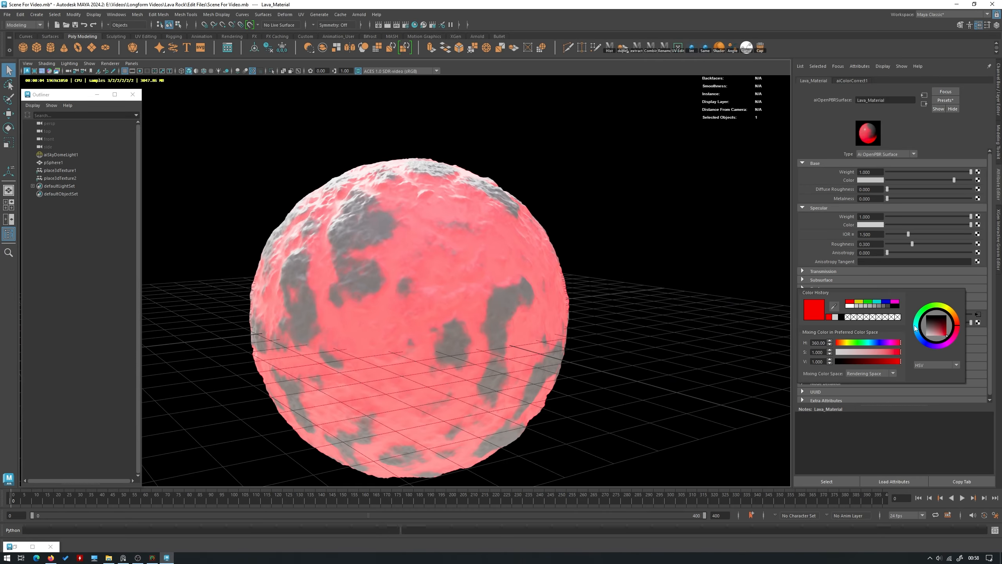
pyautogui.click(959, 324)
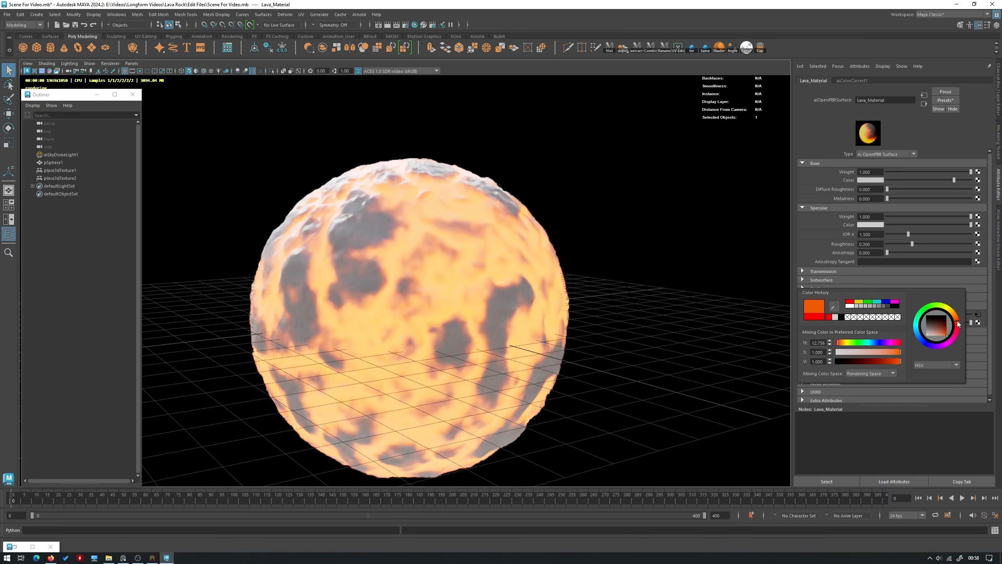
pyautogui.click(959, 326)
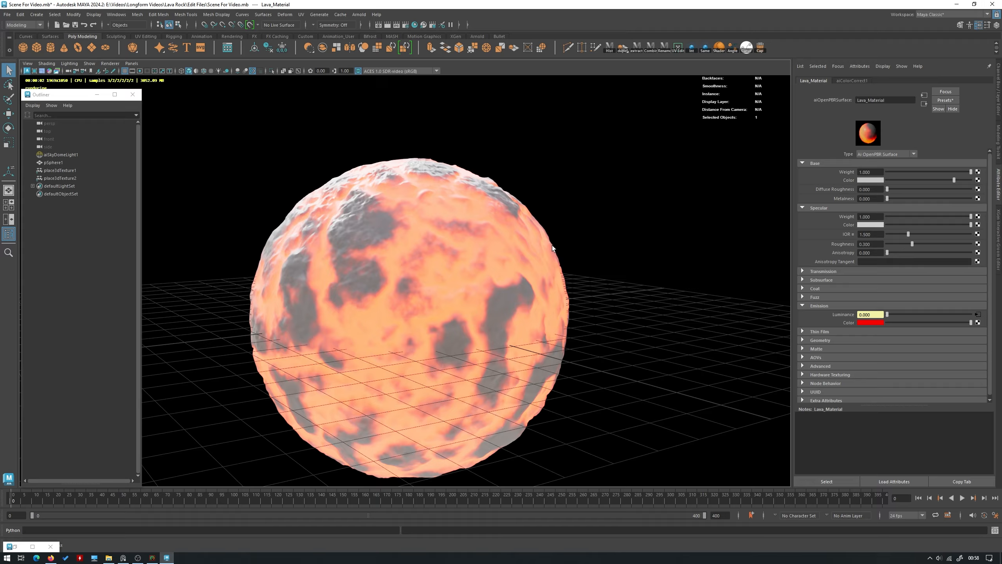
pyautogui.scroll(-2, 552, 245)
pyautogui.scroll(1, 546, 292)
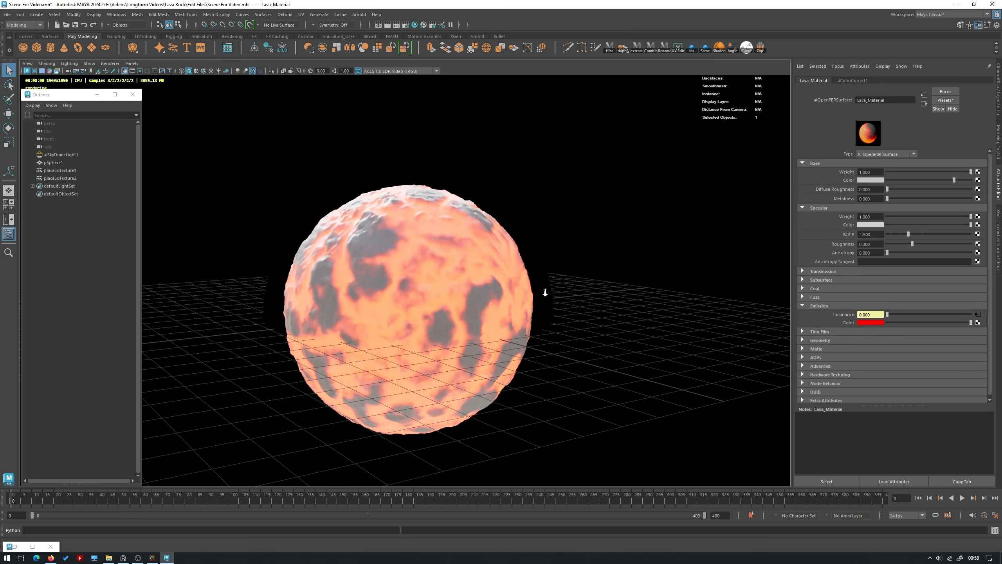
pyautogui.scroll(1, 545, 292)
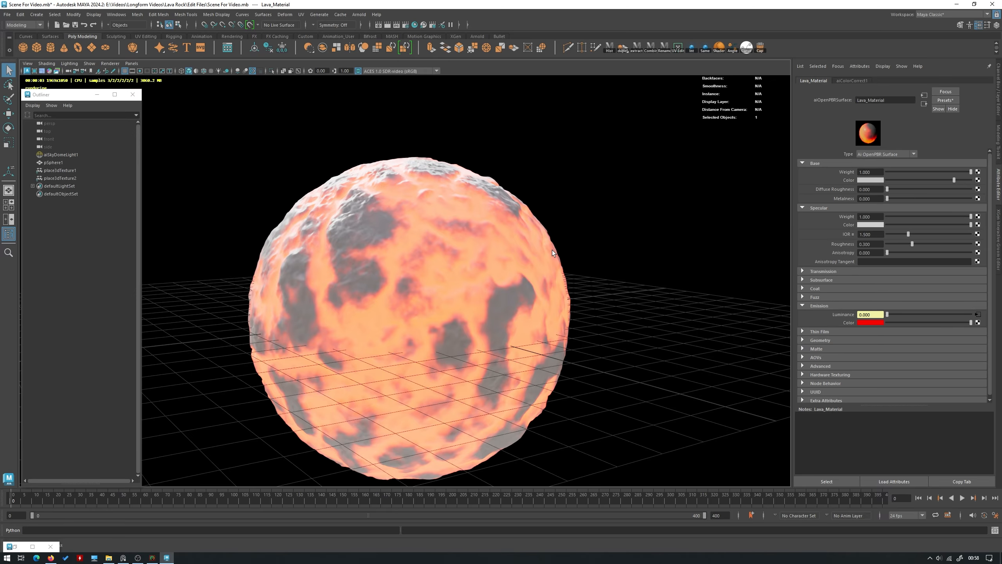
pyautogui.keyDown('alt'); pyautogui.moveTo(554, 254); pyautogui.dragTo(594, 287); pyautogui.keyUp('alt')
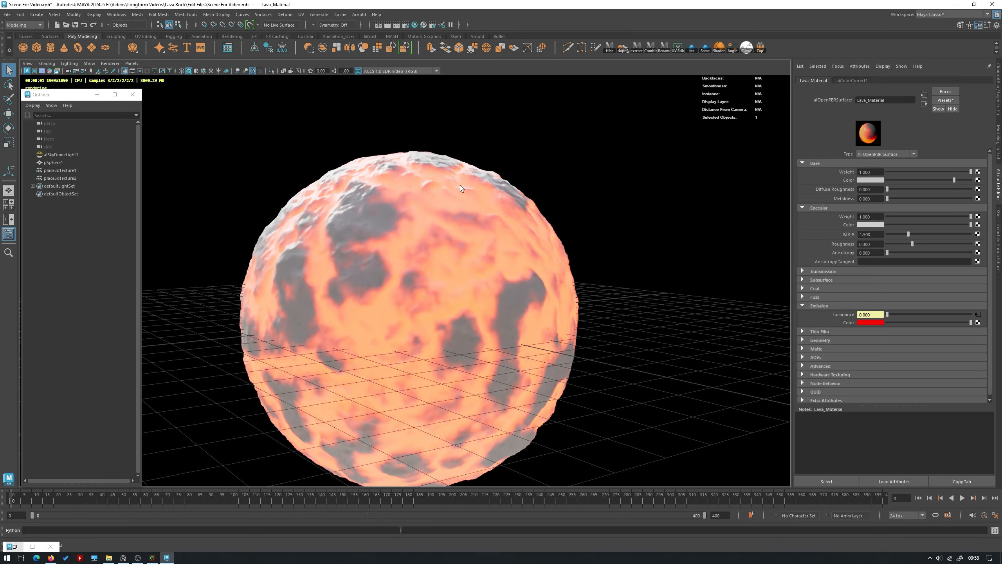
# Select the stucco1 node in the Hypershade graph and return to the viewport with its attributes loaded
pyautogui.doubleClick(18, 547)
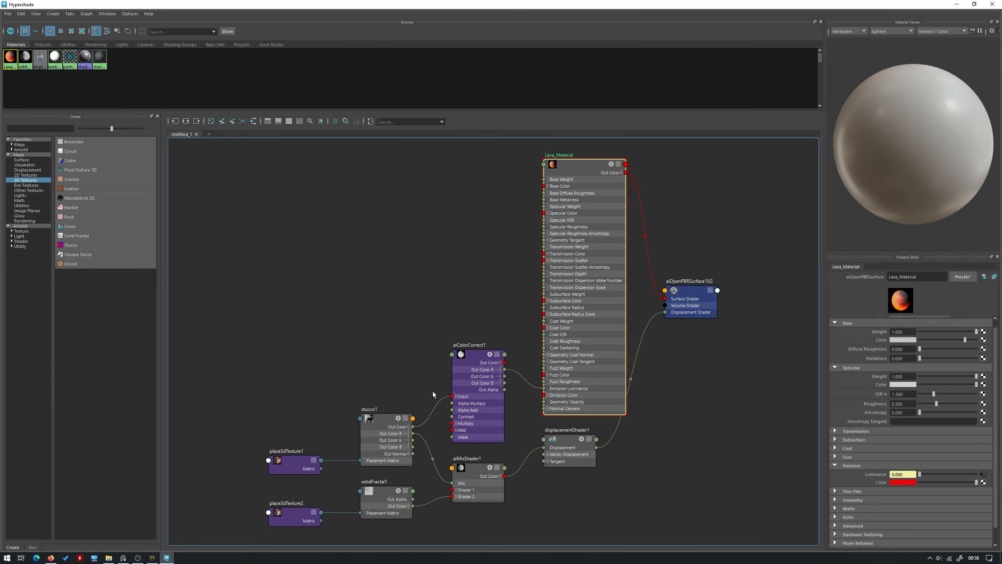
pyautogui.click(381, 420)
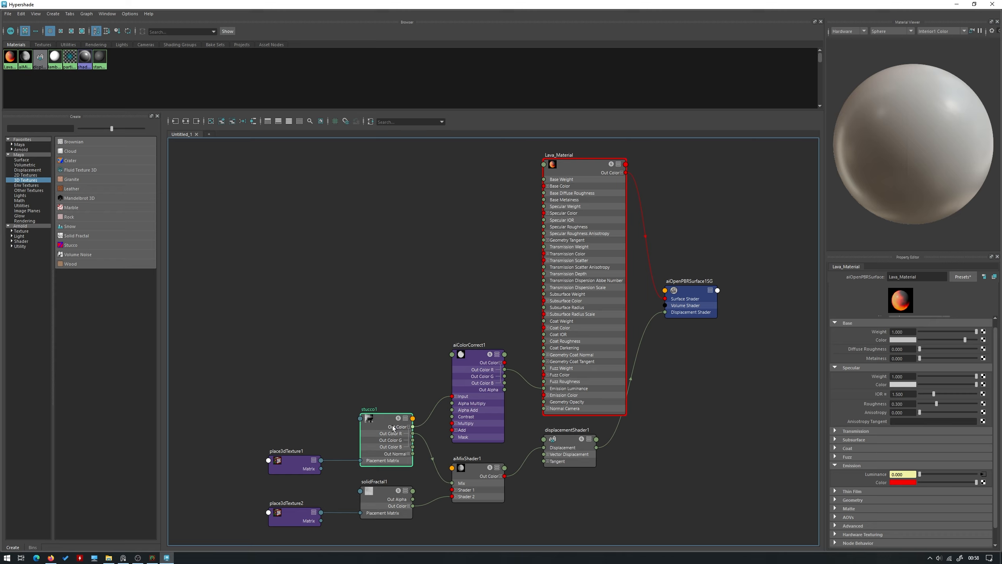
pyautogui.click(957, 4)
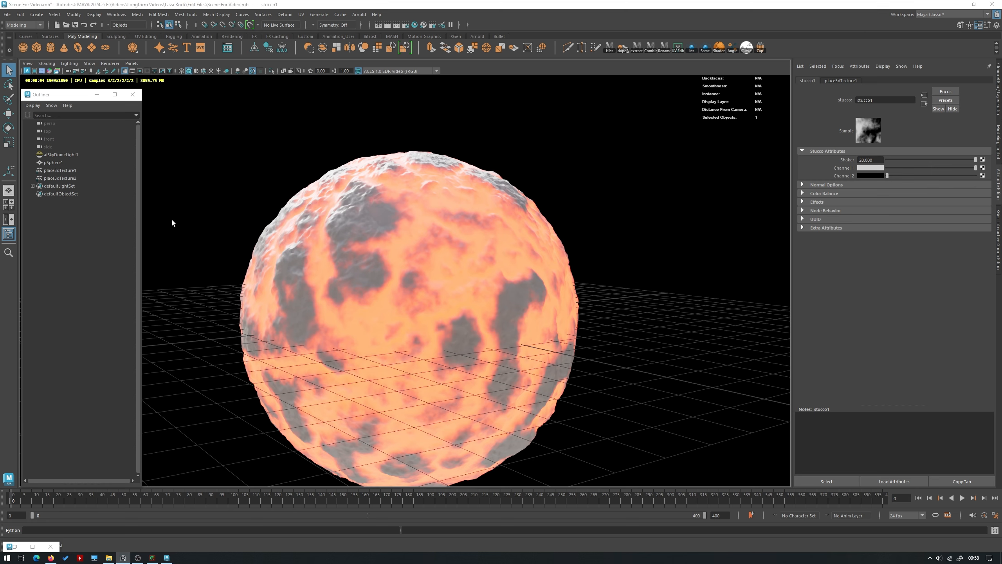
# Lower stucco1's Shaker to 5.336 and restart the Arnold viewport render by switching to Viewport 2.0 and back
pyautogui.moveTo(968, 159); pyautogui.dragTo(911, 157)
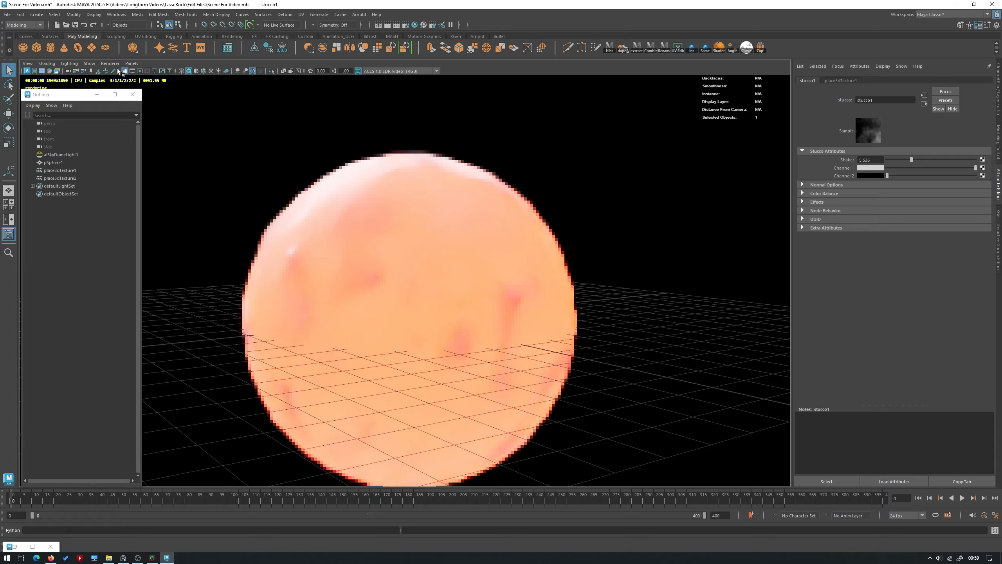
pyautogui.moveTo(65, 91); pyautogui.dragTo(65, 109)
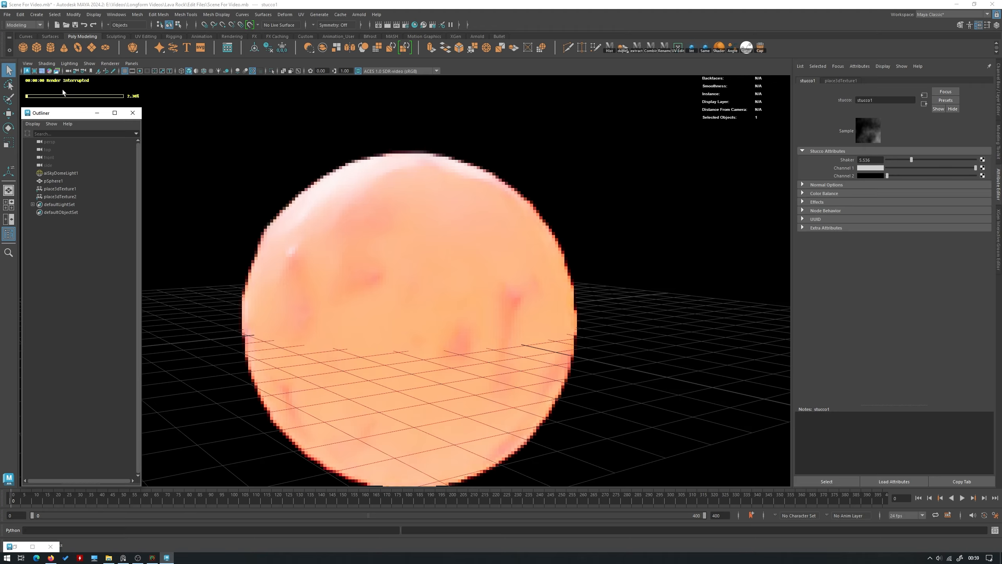
pyautogui.click(103, 63)
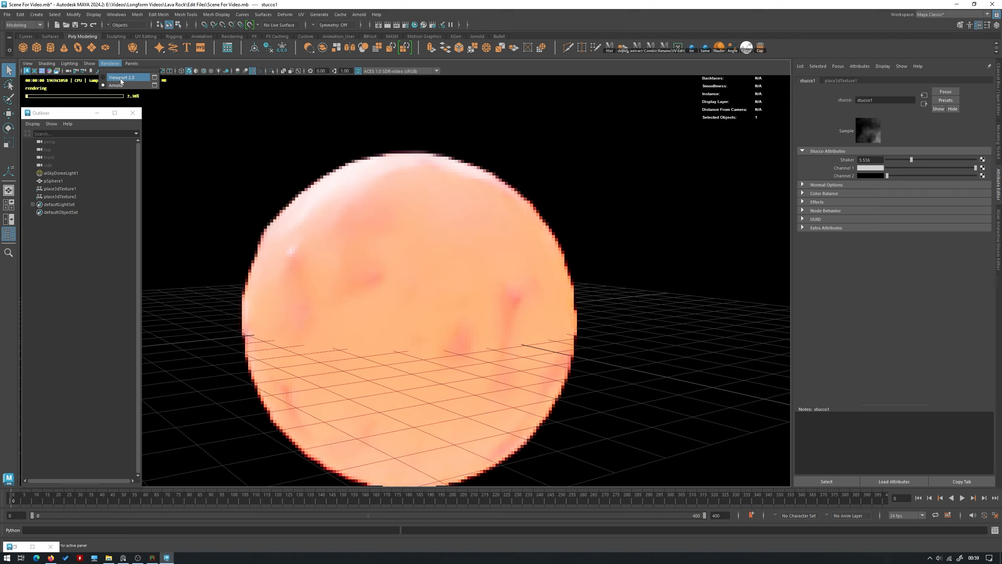
pyautogui.click(121, 77)
pyautogui.click(111, 63)
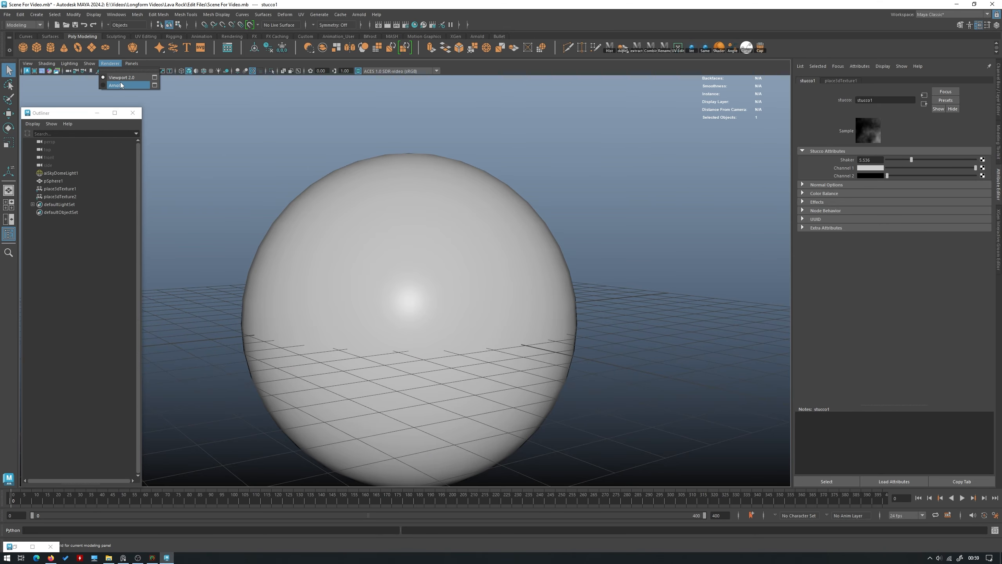
pyautogui.click(121, 82)
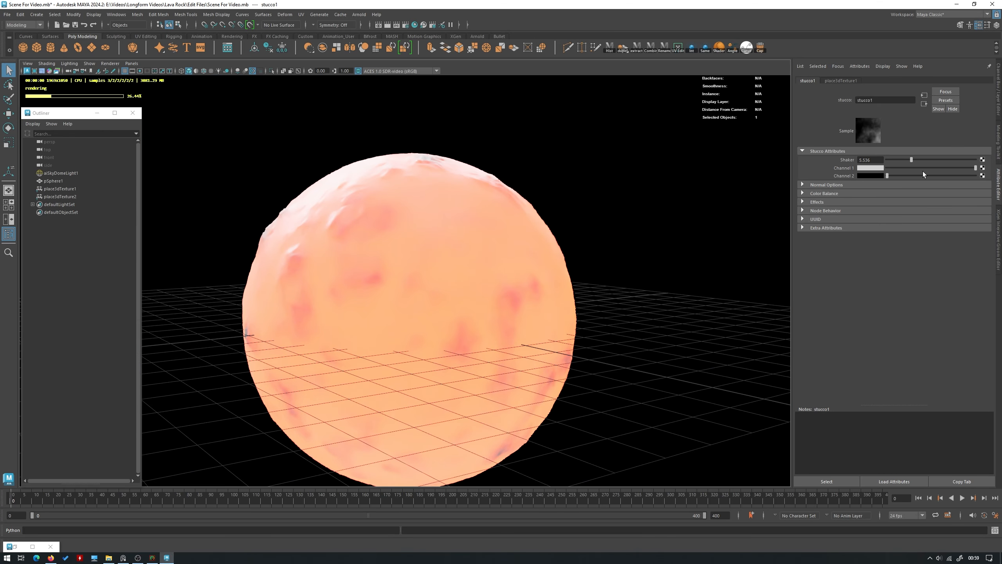
# Set stucco1's Shaker to 31 and refresh the Arnold viewport render by switching the renderer to Viewport 2.0 and back
pyautogui.moveTo(910, 159); pyautogui.dragTo(977, 159)
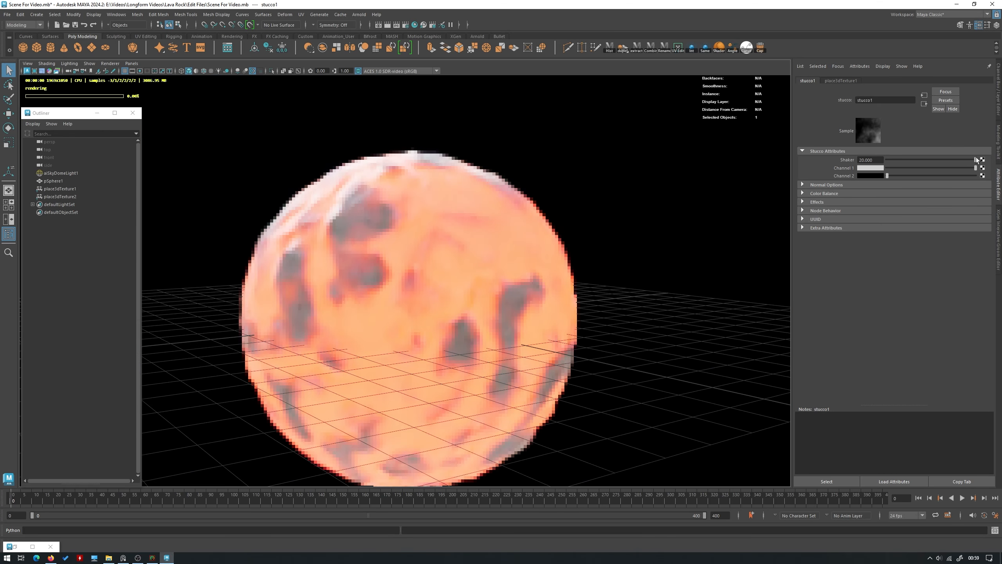
pyautogui.doubleClick(882, 160)
pyautogui.write('31')
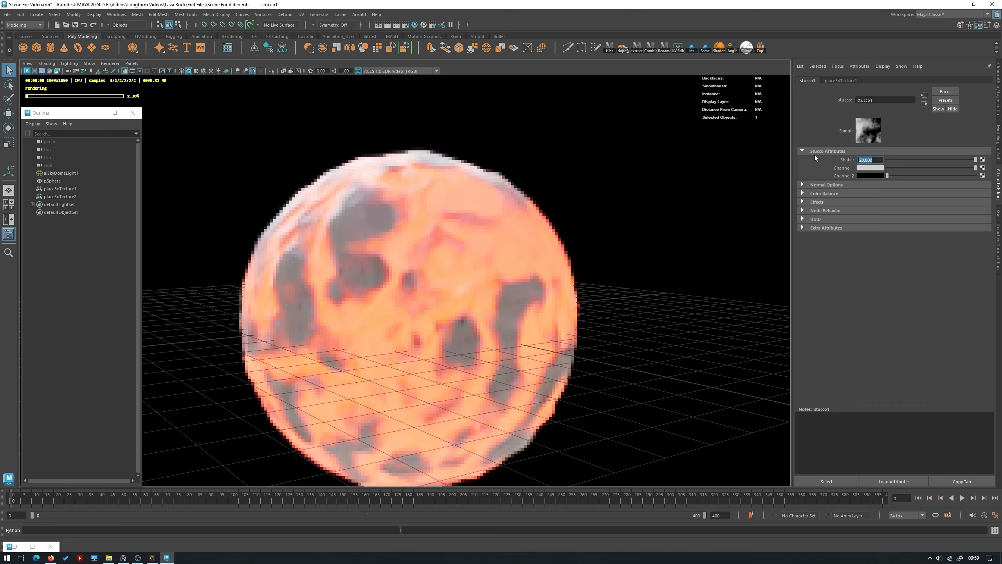
pyautogui.press('Return')
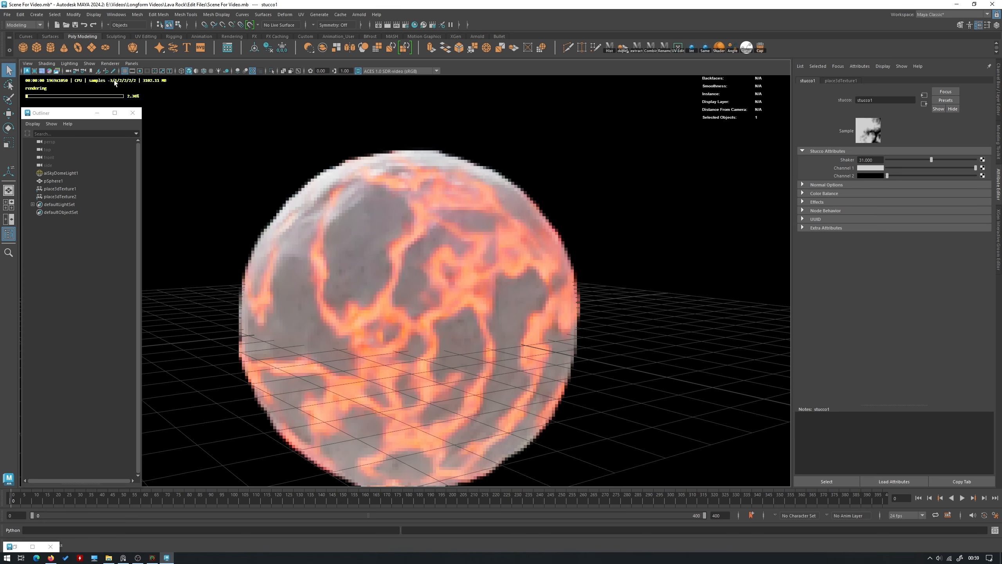
pyautogui.click(107, 64)
pyautogui.click(120, 77)
pyautogui.click(110, 63)
pyautogui.click(116, 85)
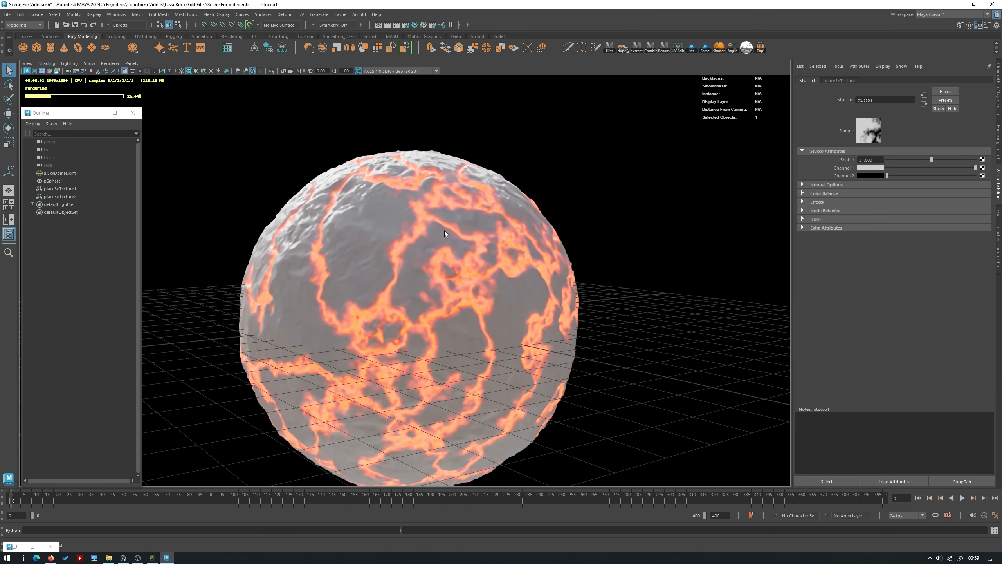
pyautogui.keyDown('alt'); pyautogui.moveTo(403, 201); pyautogui.dragTo(448, 205); pyautogui.keyUp('alt')
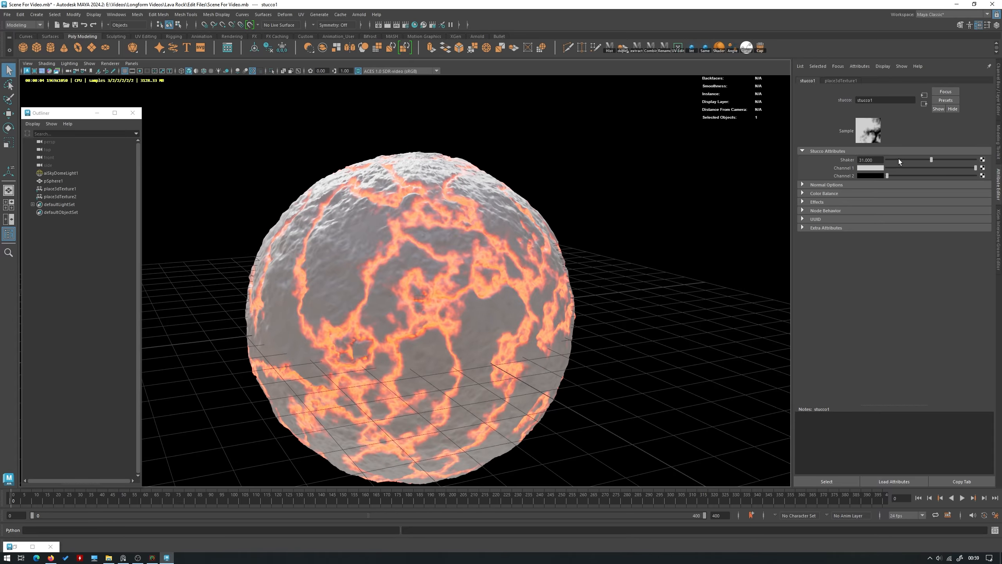
# Test stucco1's Shaker at 62 and at 0, and restore it to 31
pyautogui.moveTo(935, 160); pyautogui.dragTo(978, 160)
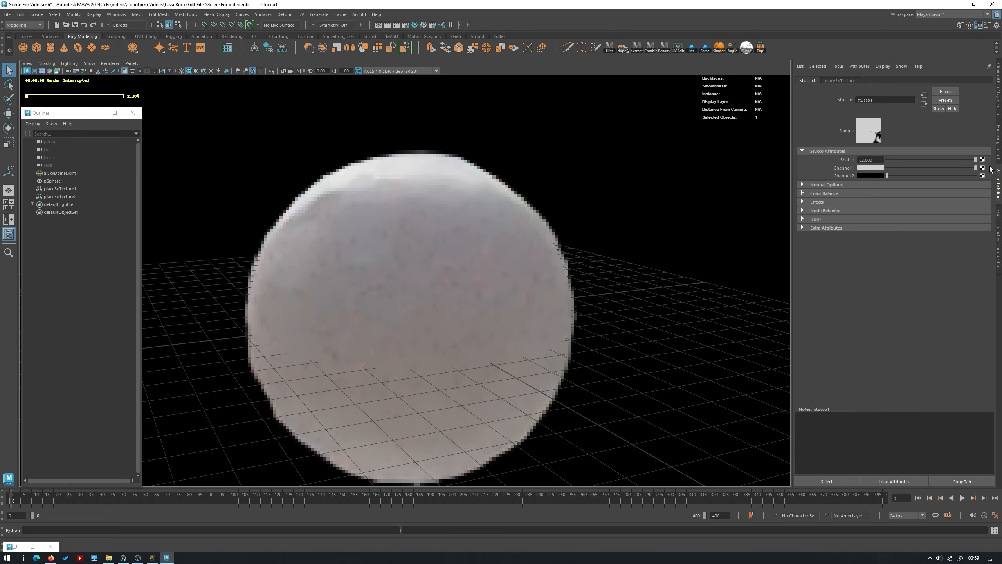
pyautogui.keyDown('alt'); pyautogui.moveTo(498, 224); pyautogui.dragTo(548, 188); pyautogui.keyUp('alt')
pyautogui.moveTo(935, 159); pyautogui.dragTo(824, 155)
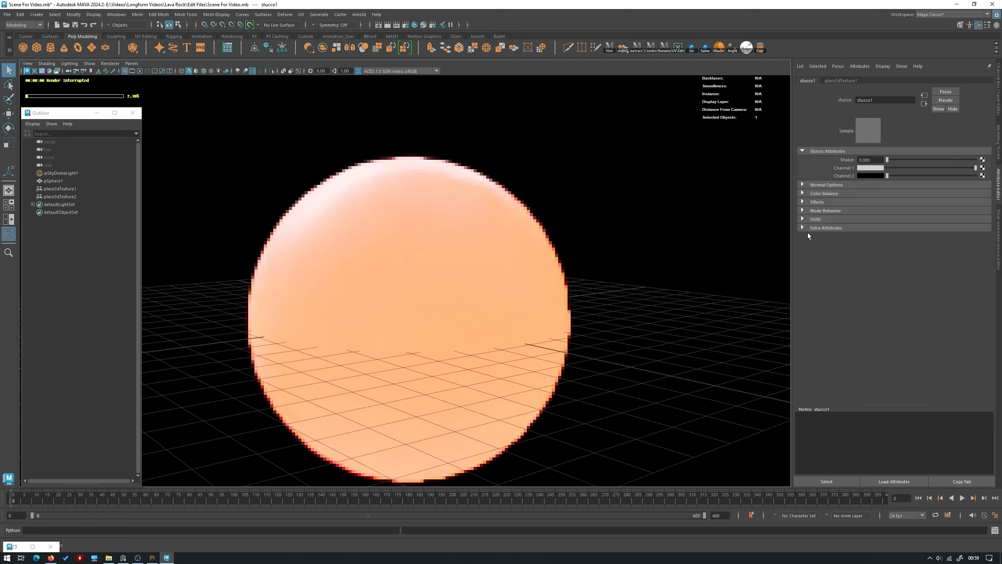
pyautogui.click(929, 160)
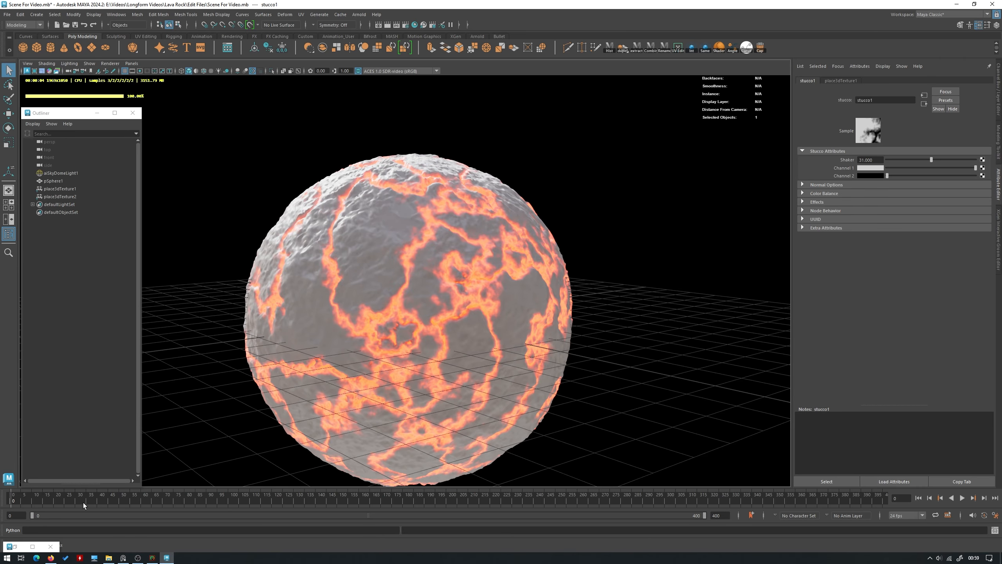
# Reopen the Hypershade graph, clear the node selection and add a second aiMixShader node above aiColorCorrect1
pyautogui.click(15, 547)
pyautogui.scroll(-2, 427, 235)
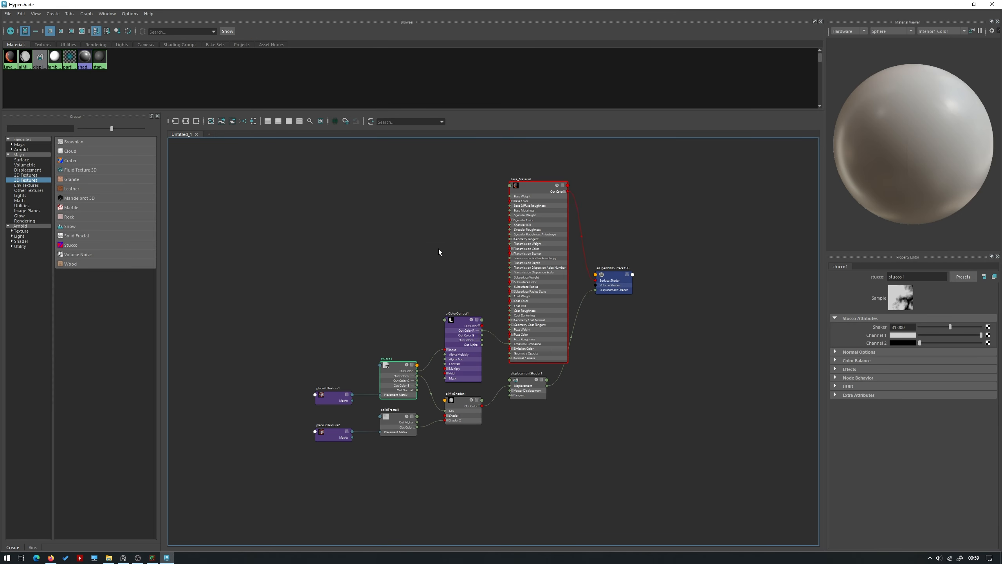
pyautogui.click(410, 225)
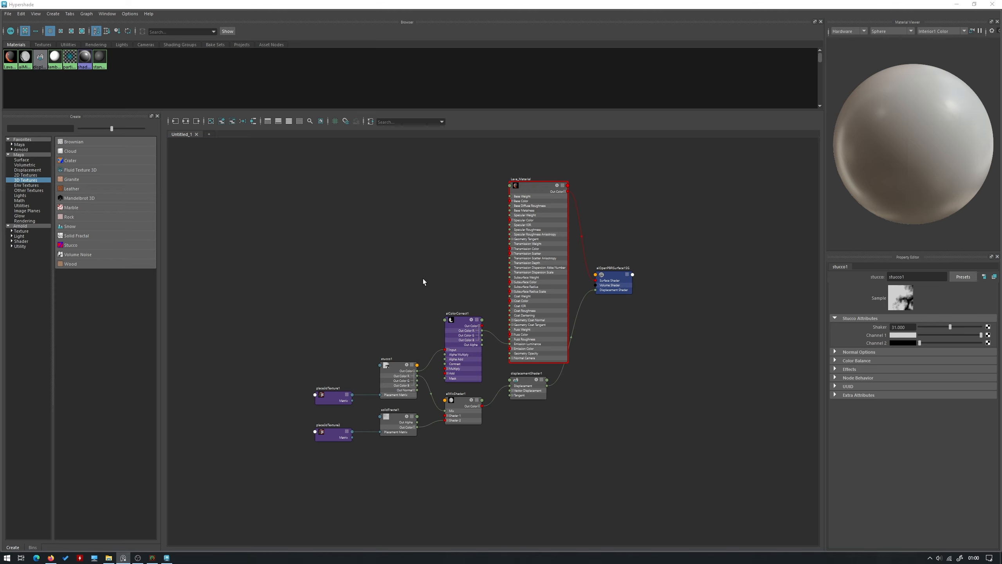
pyautogui.click(436, 278)
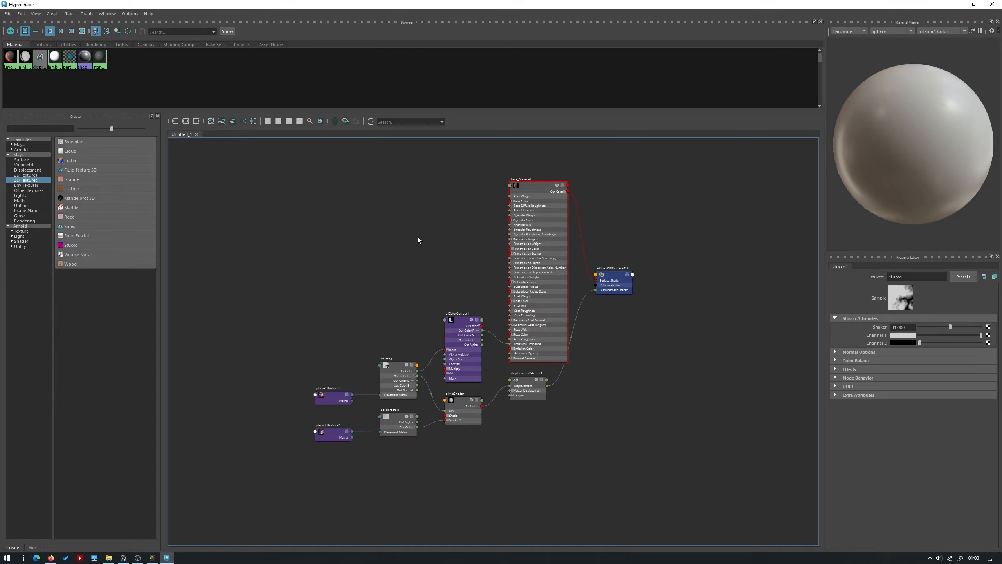
pyautogui.scroll(3, 417, 239)
pyautogui.press('Tab')
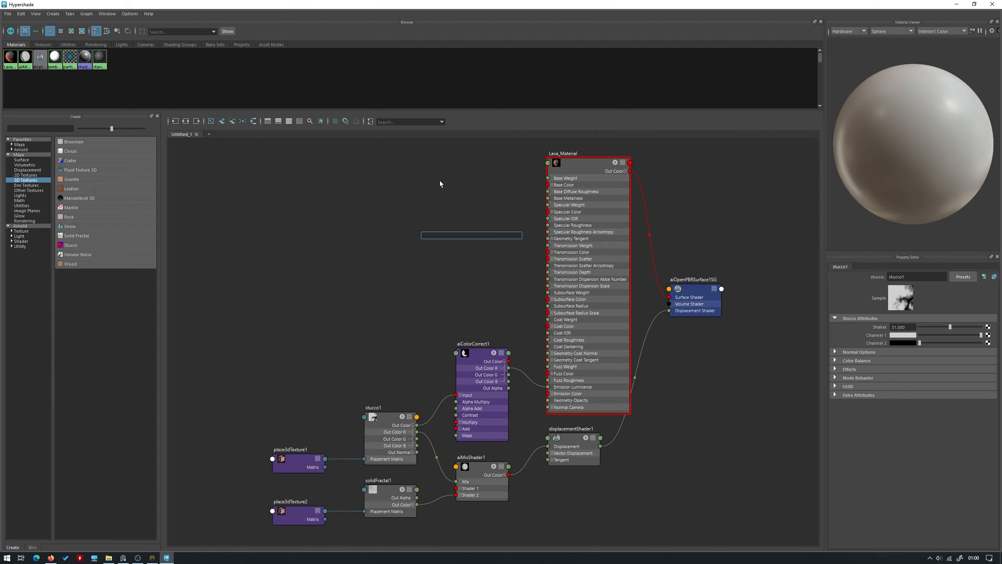
pyautogui.write('aimix')
pyautogui.press('Return')
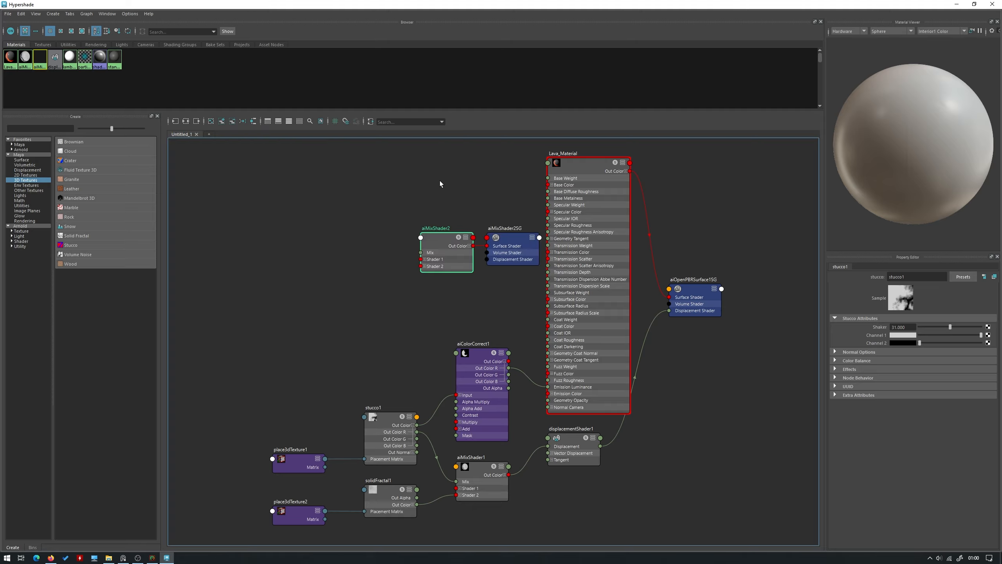
# Delete the new mix shader's shading group node and place the mix shader beside the upper part of Lava_Material
pyautogui.click(498, 264)
pyautogui.press('Delete')
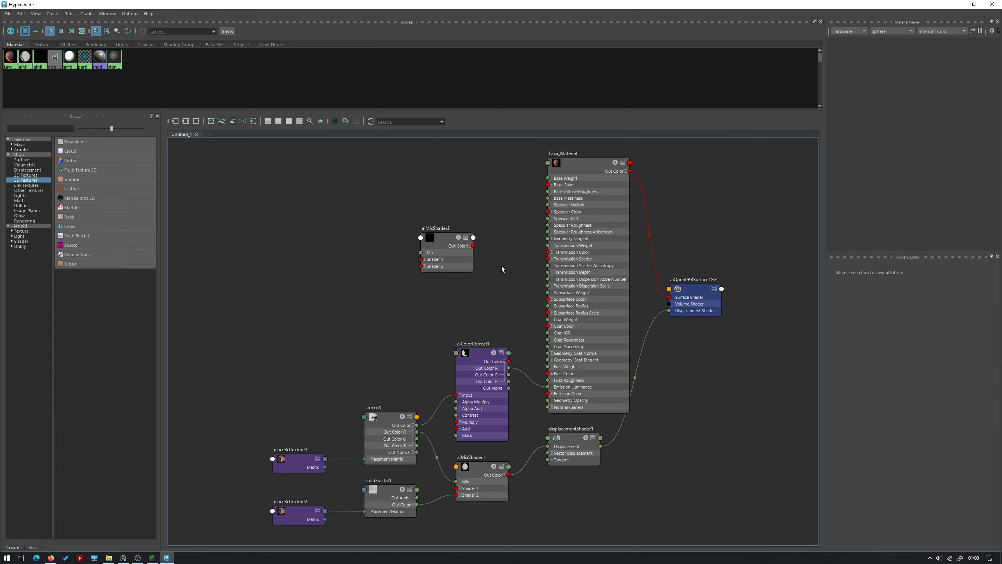
pyautogui.moveTo(449, 240); pyautogui.dragTo(476, 192)
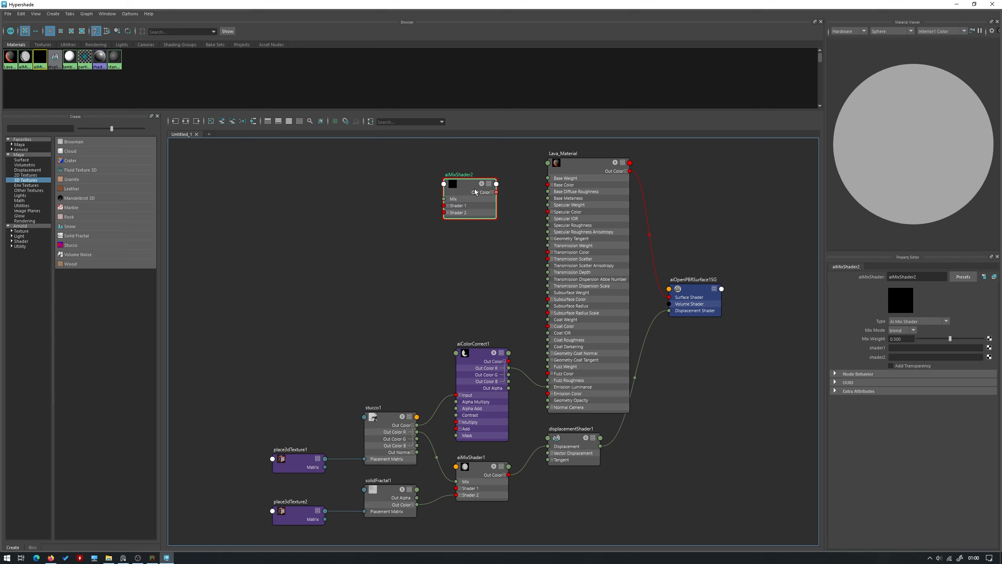